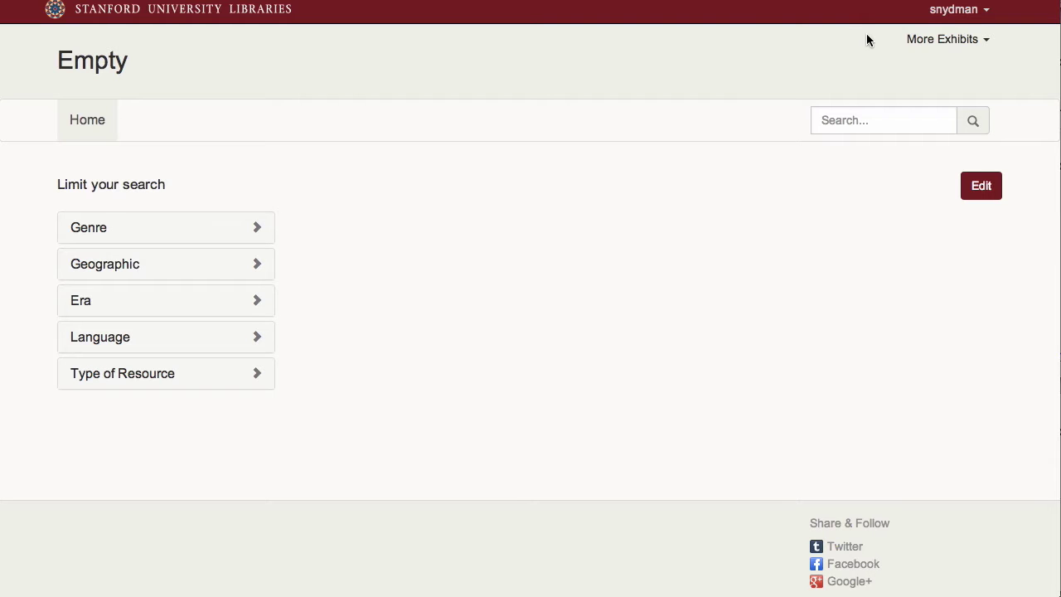
- In the dashboard settings, set the title 'Maps of Africa: An Online Exhibit' and the Stanford African maps subtitle, then save
click(961, 13)
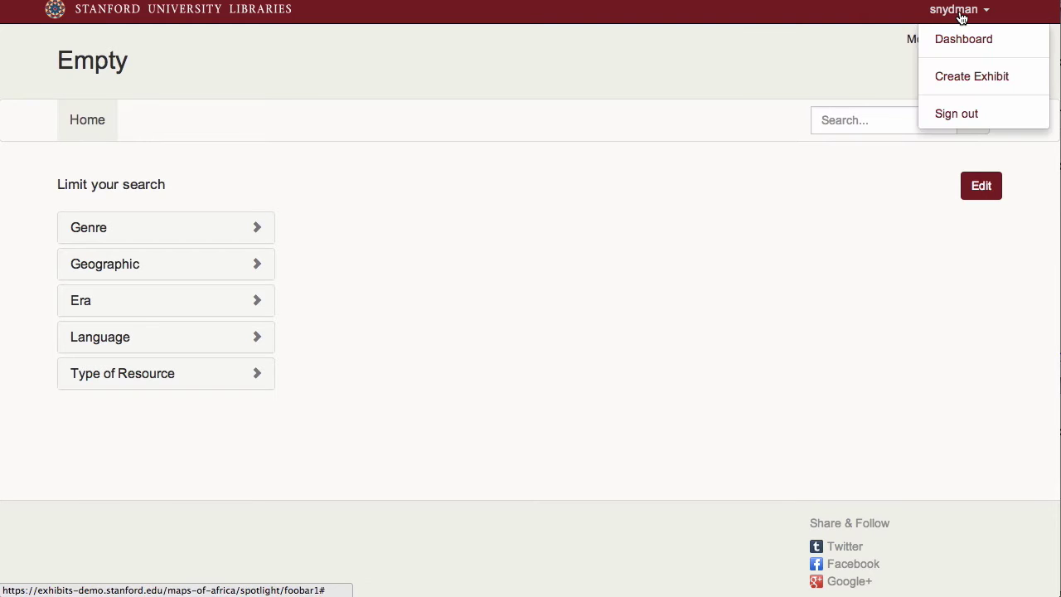
click(963, 43)
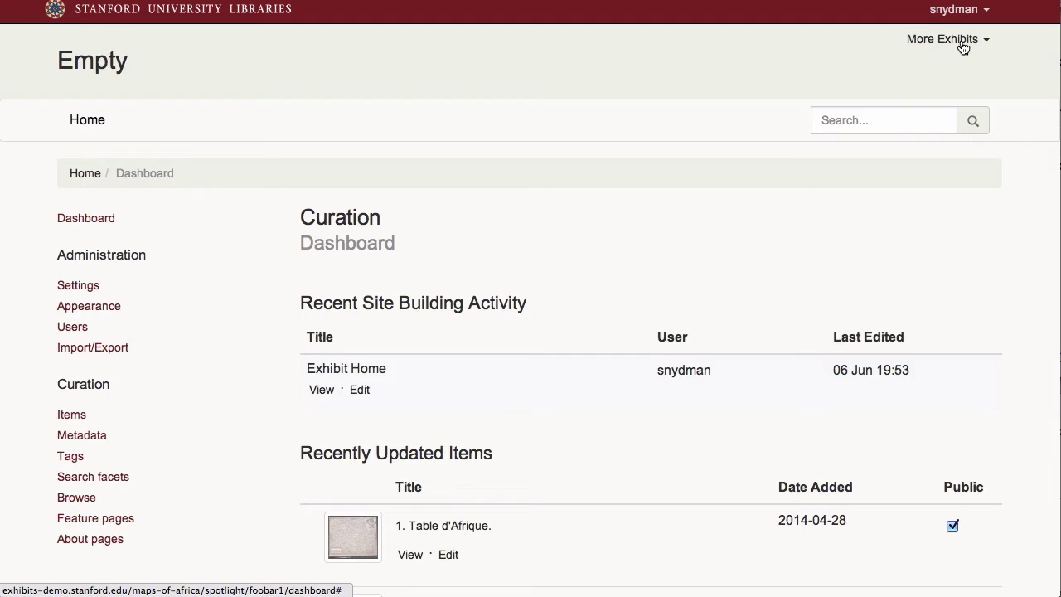
click(80, 287)
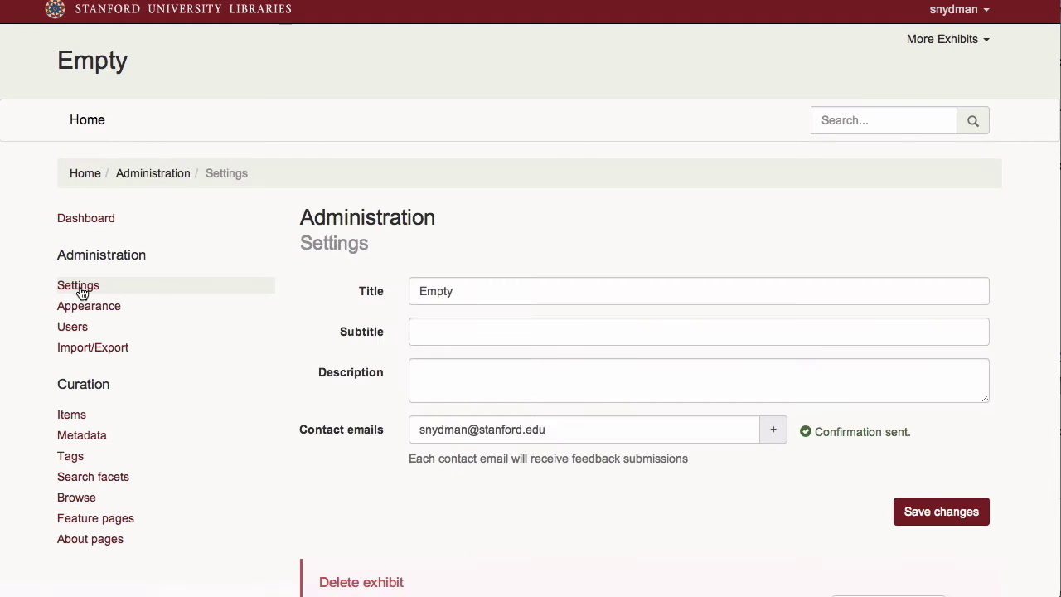
double_click(446, 291)
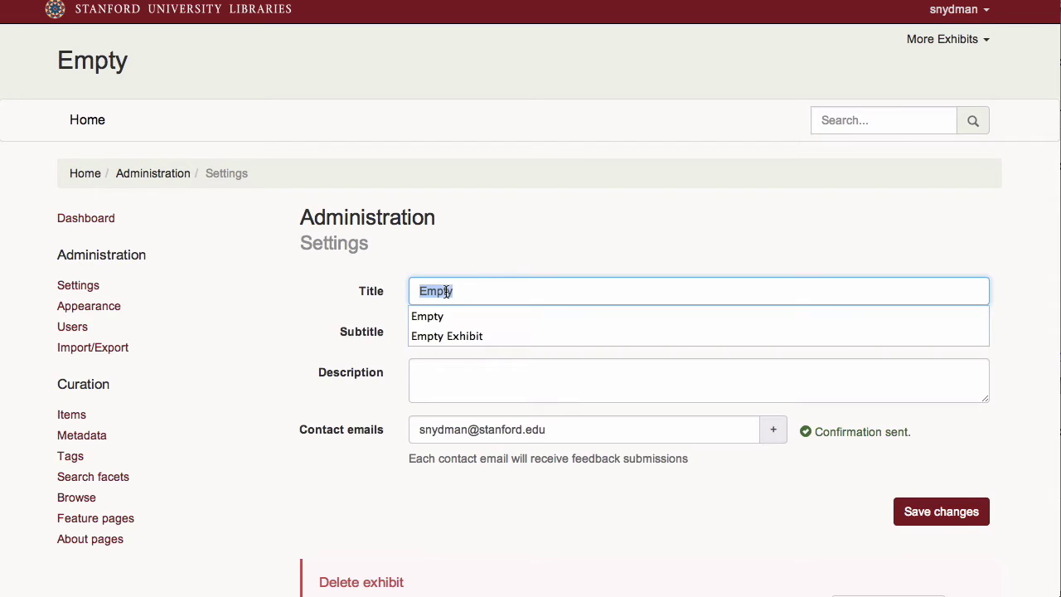
text(Maps of Africa: An Online Exhibit)
click(457, 332)
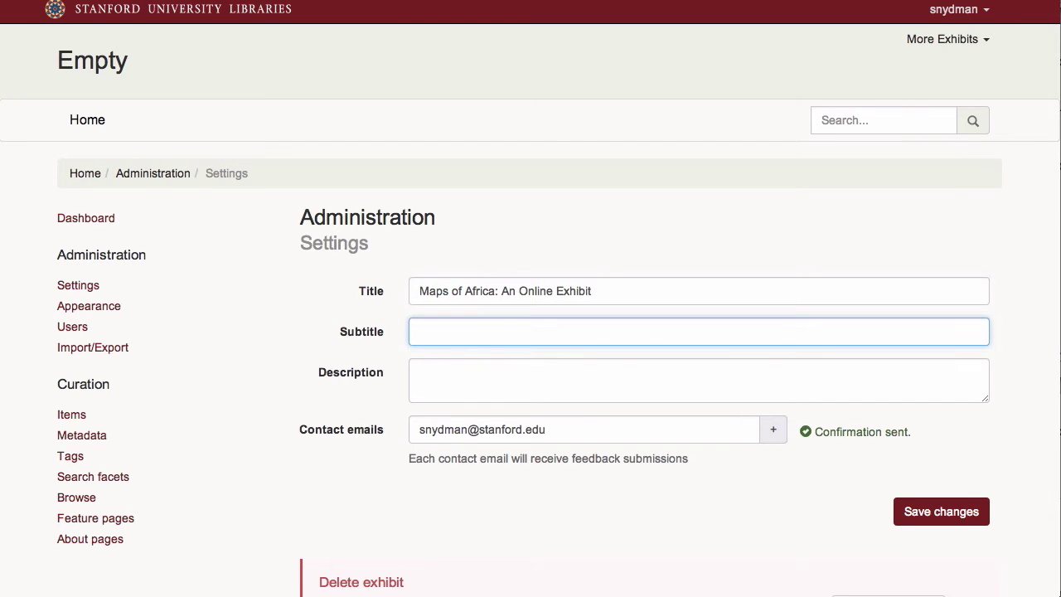
text(A digital collection of African Maps at the Stanford University Libraries)
double_click(456, 428)
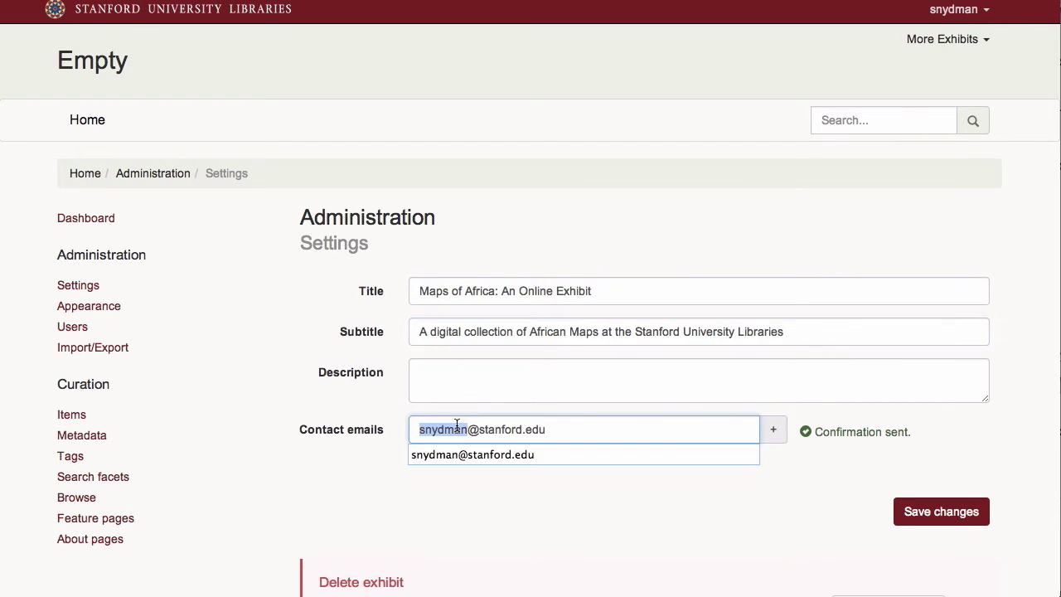
click(943, 511)
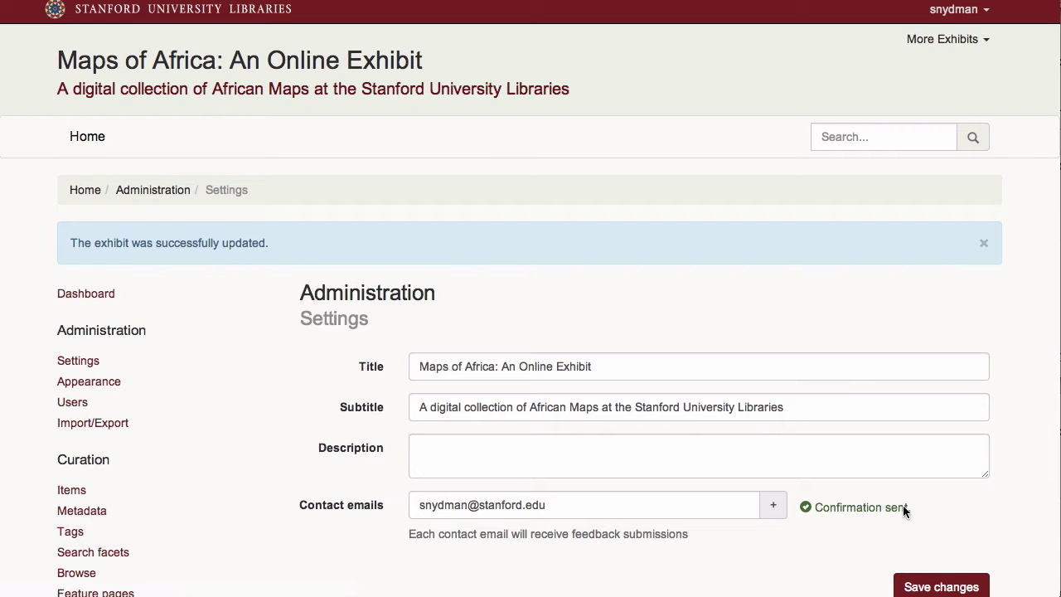
scroll(405, 497, down, 2)
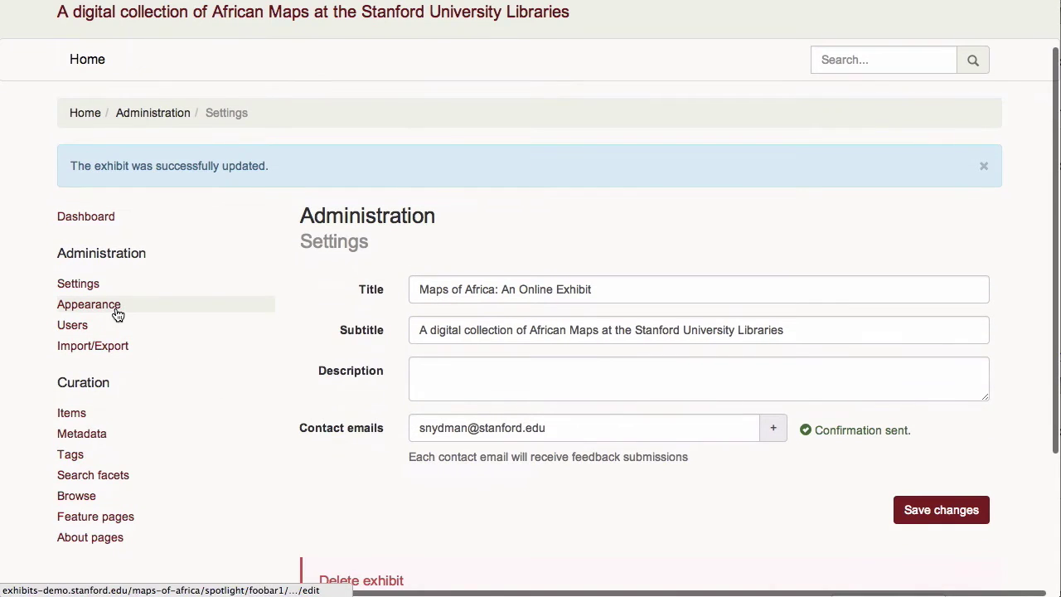
- In Appearance, rename the Curated Features navigation label to 'Themes' and save
click(87, 305)
click(412, 400)
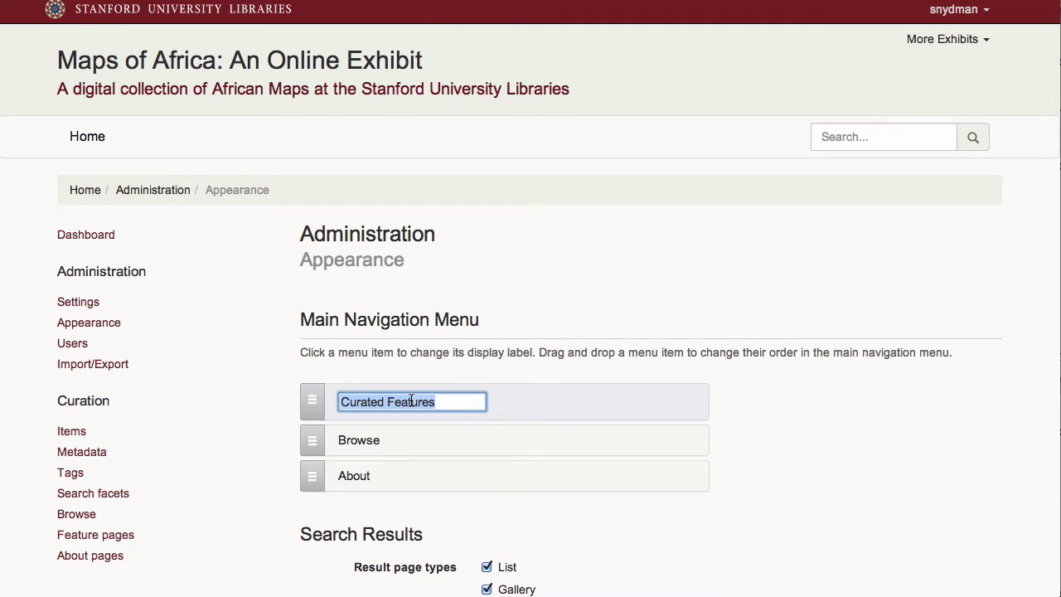
text(Themes)
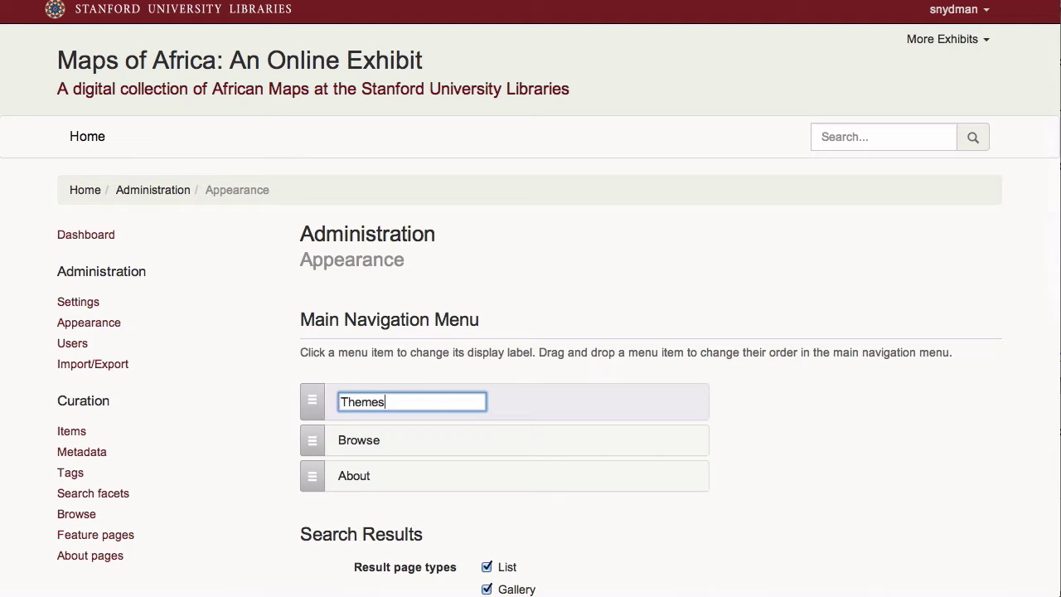
scroll(836, 473, down, 3)
scroll(837, 474, down, 5)
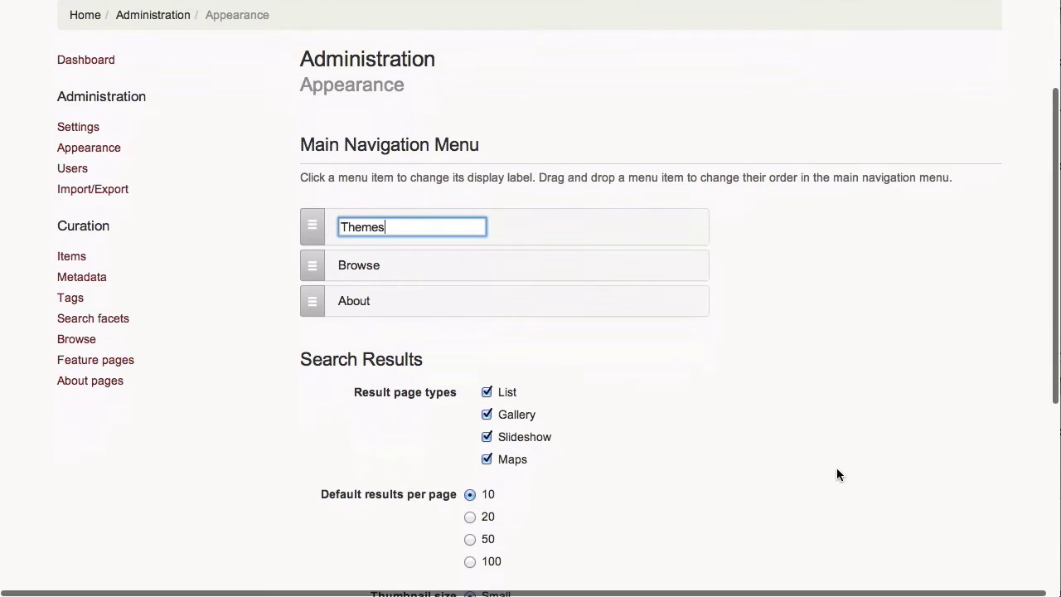
scroll(786, 413, down, 1)
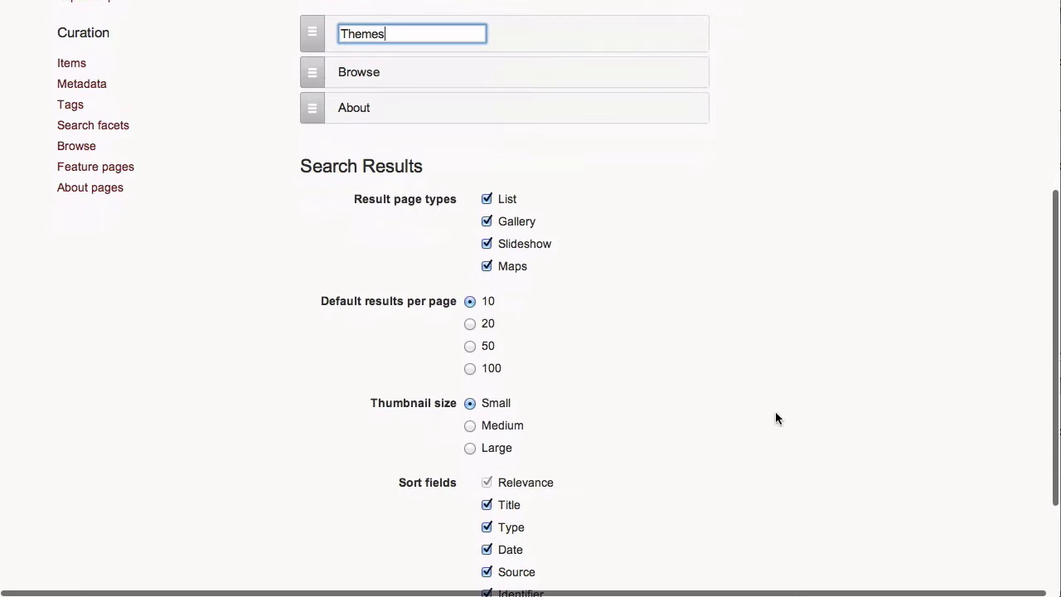
scroll(707, 368, down, 2)
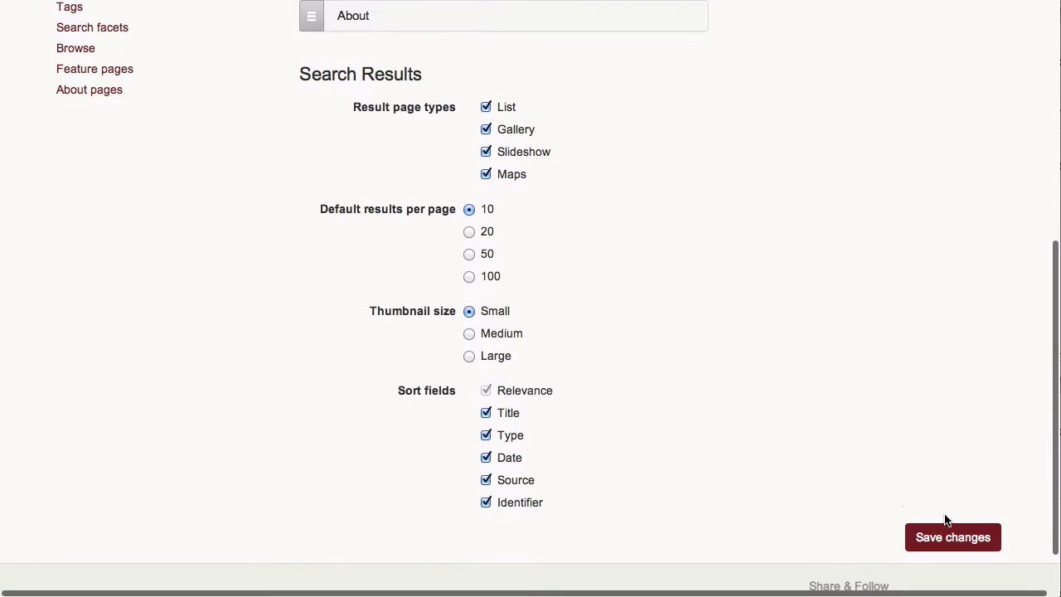
click(953, 539)
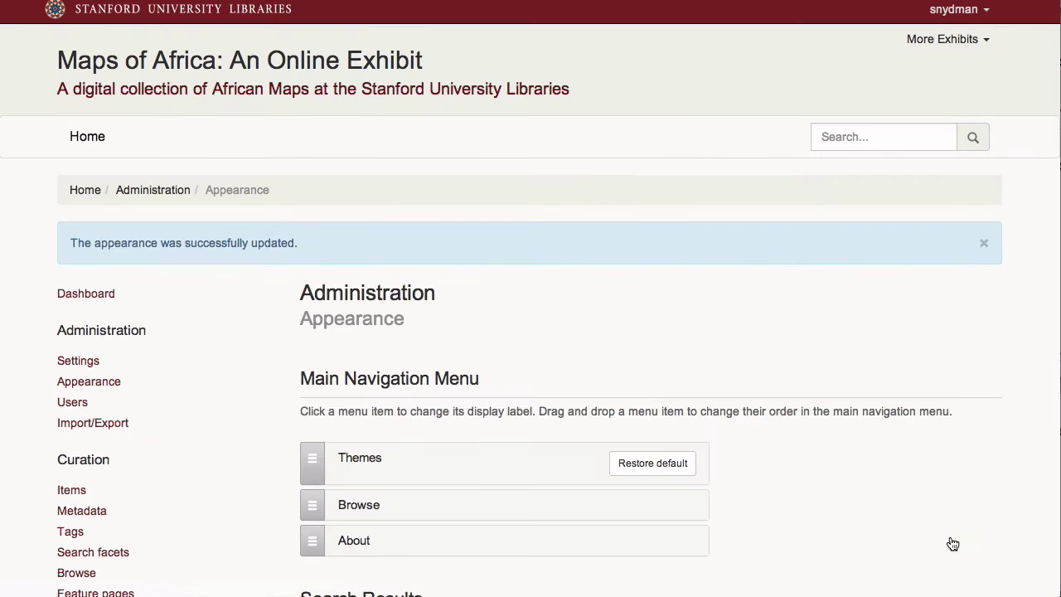
scroll(727, 458, down, 2)
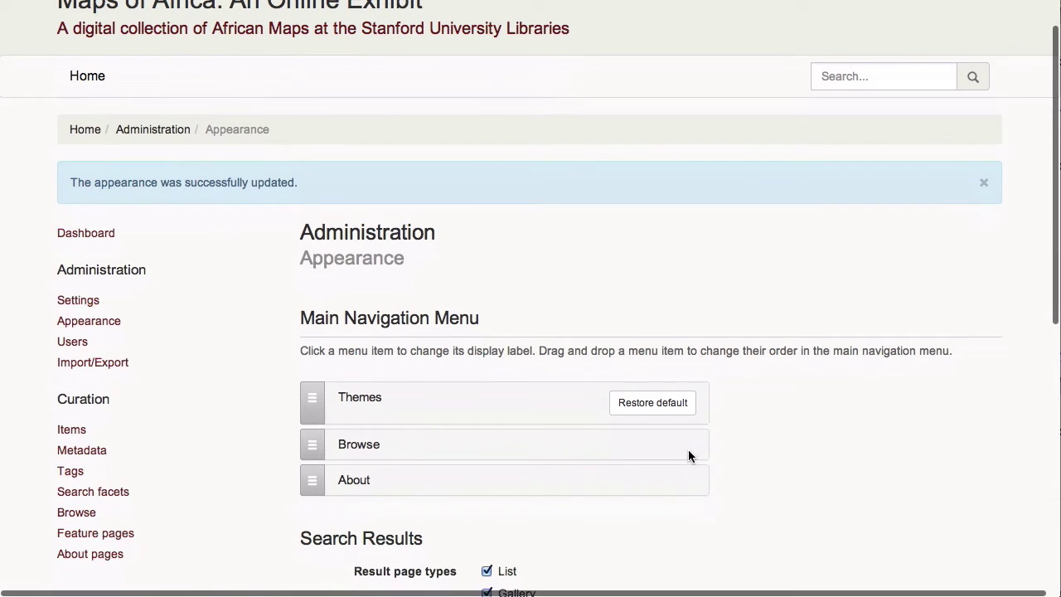
- Open the Import/Export administration page and look over its JSON import and export options
click(94, 362)
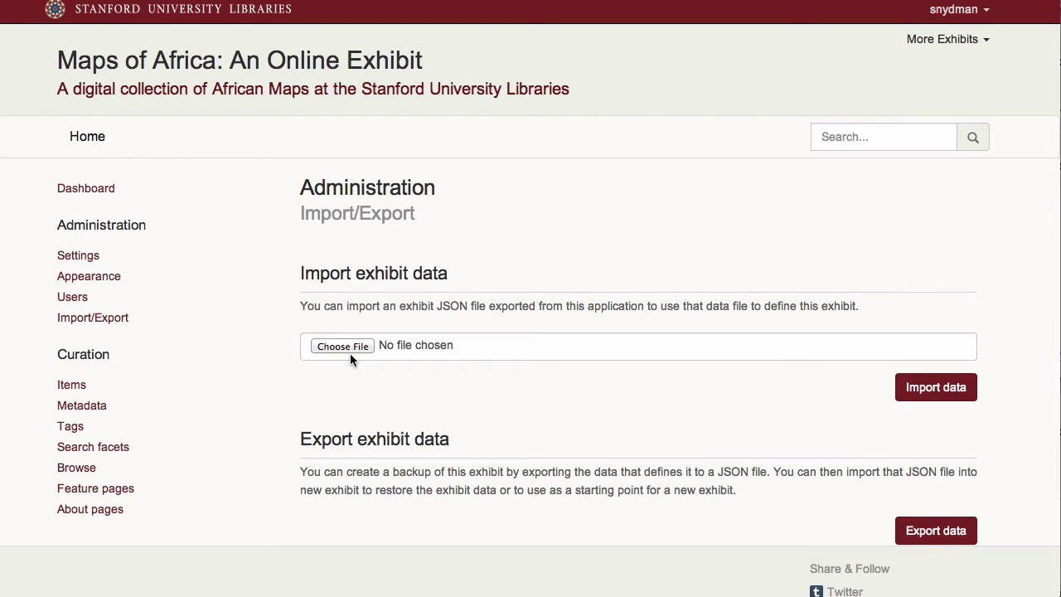
scroll(350, 356, down, 1)
scroll(350, 357, down, 1)
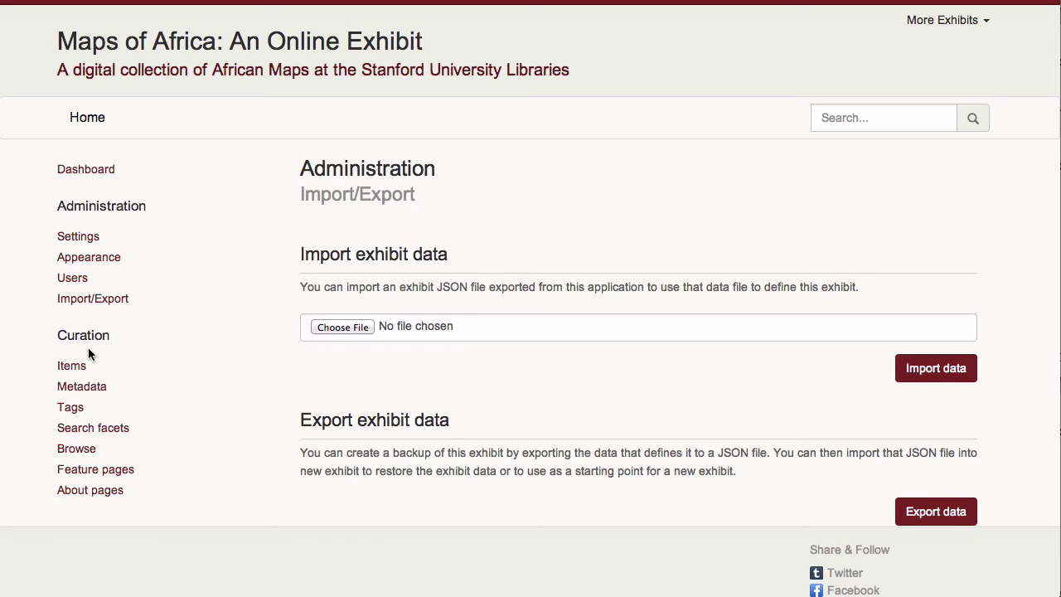
scroll(88, 349, down, 2)
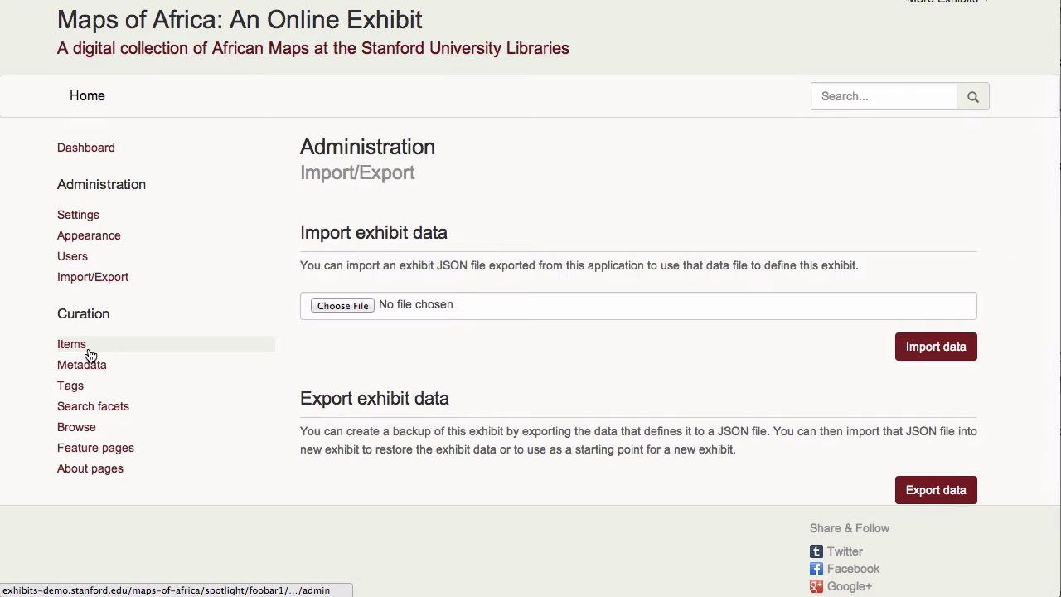
- In the items list, uncheck Public for 'Africa, including the Mediterranean' to make it private
click(68, 344)
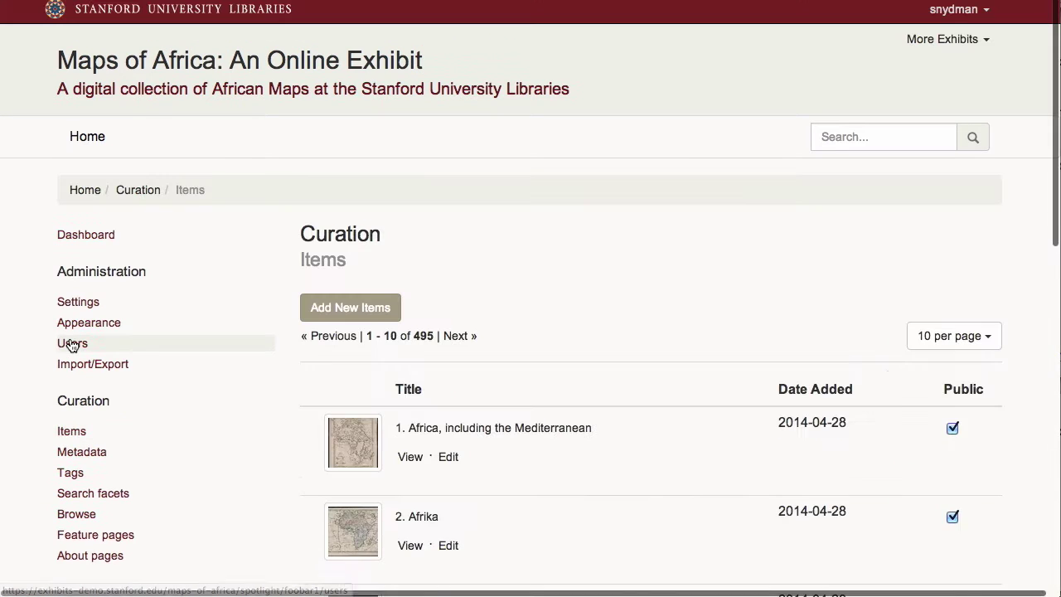
scroll(71, 345, down, 2)
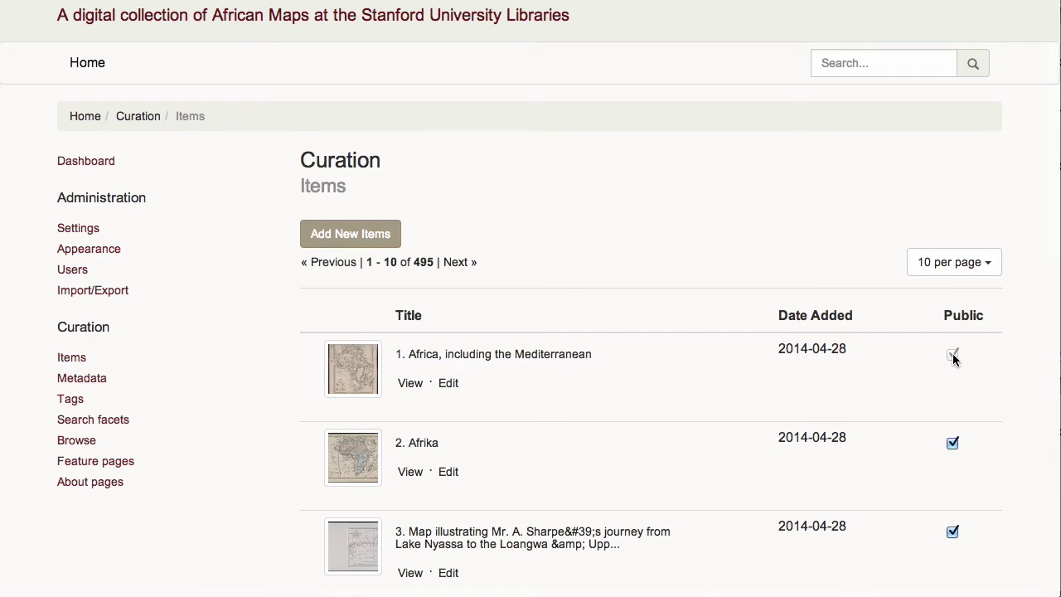
click(953, 355)
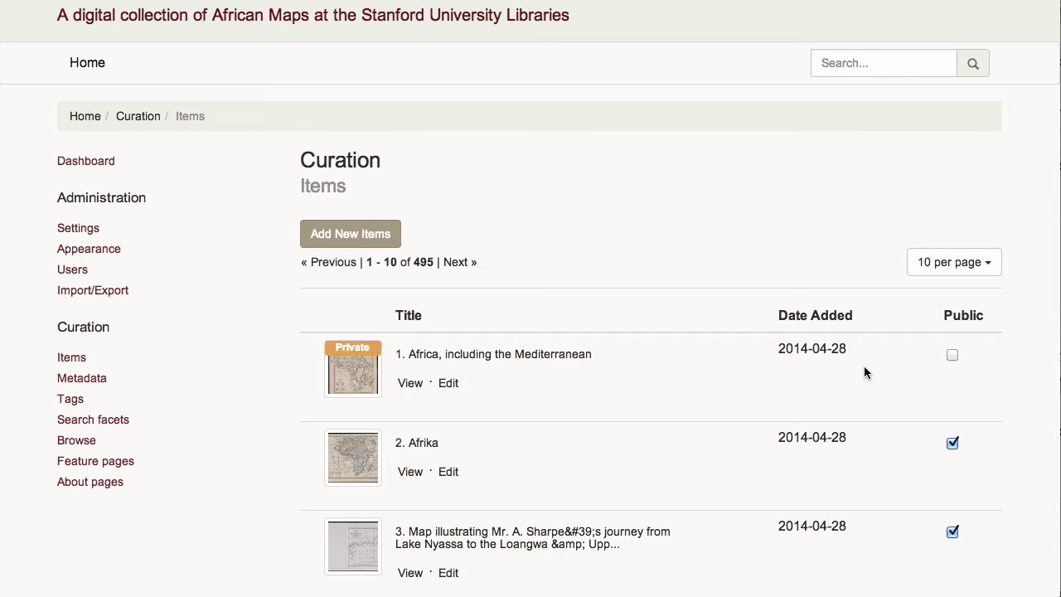
scroll(864, 368, down, 1)
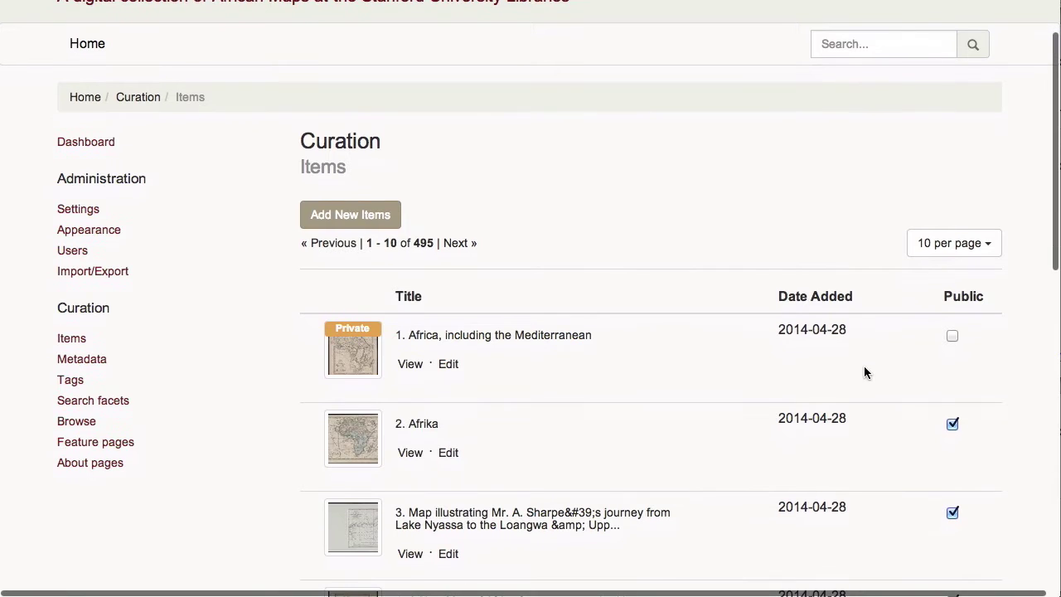
- On the Metadata page, relabel the Personal Name field as 'Cartographer'
click(89, 359)
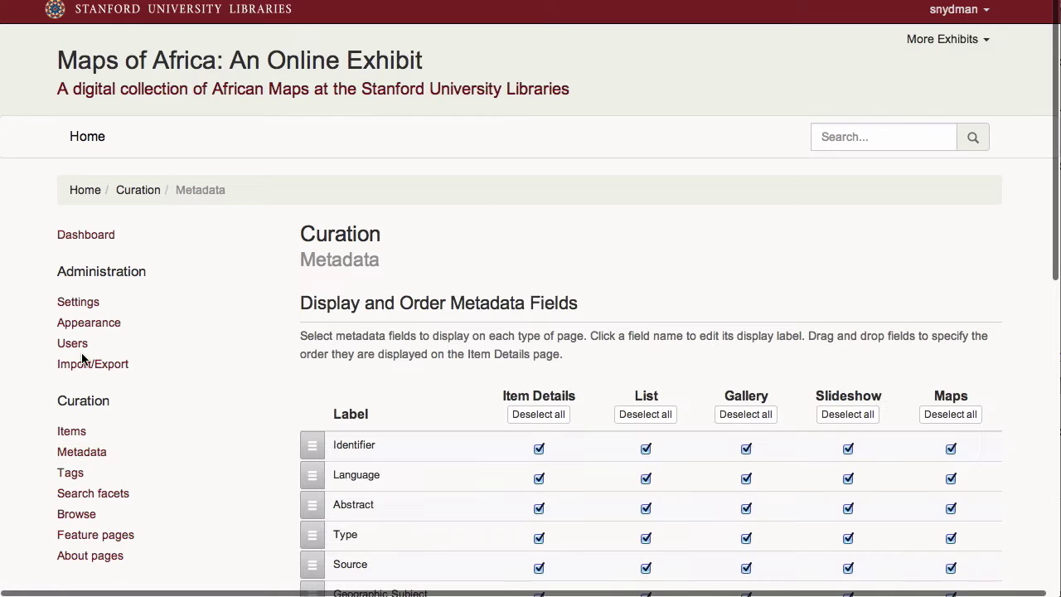
scroll(180, 385, down, 4)
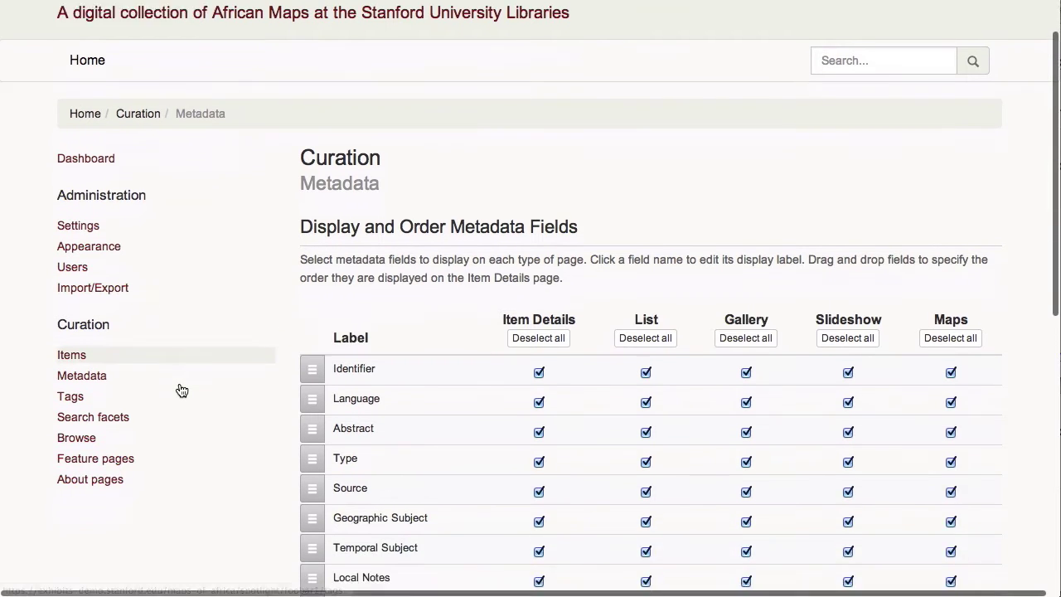
scroll(182, 391, down, 1)
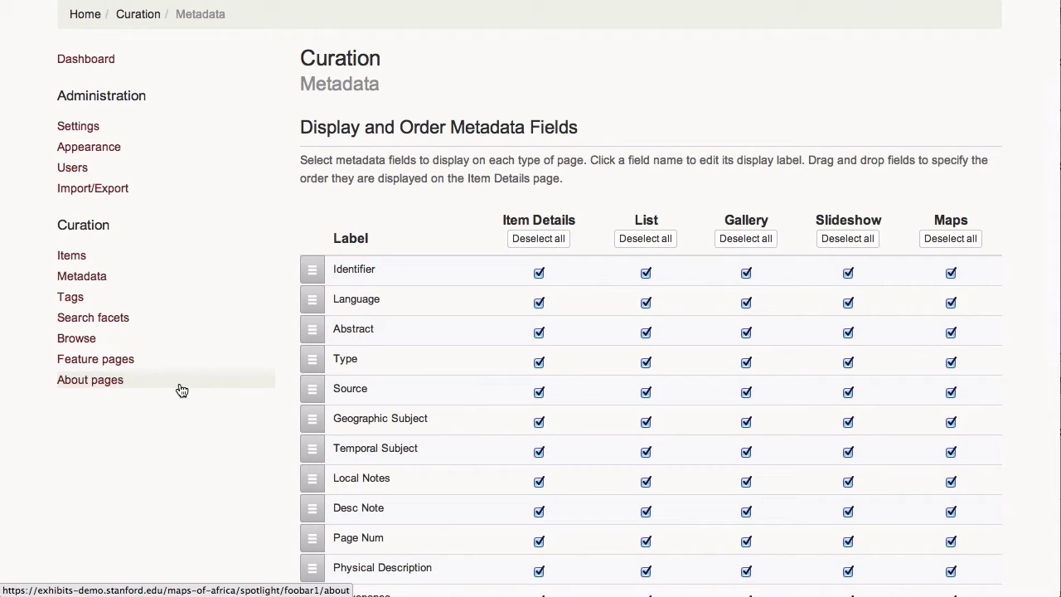
scroll(182, 390, down, 1)
scroll(180, 389, down, 3)
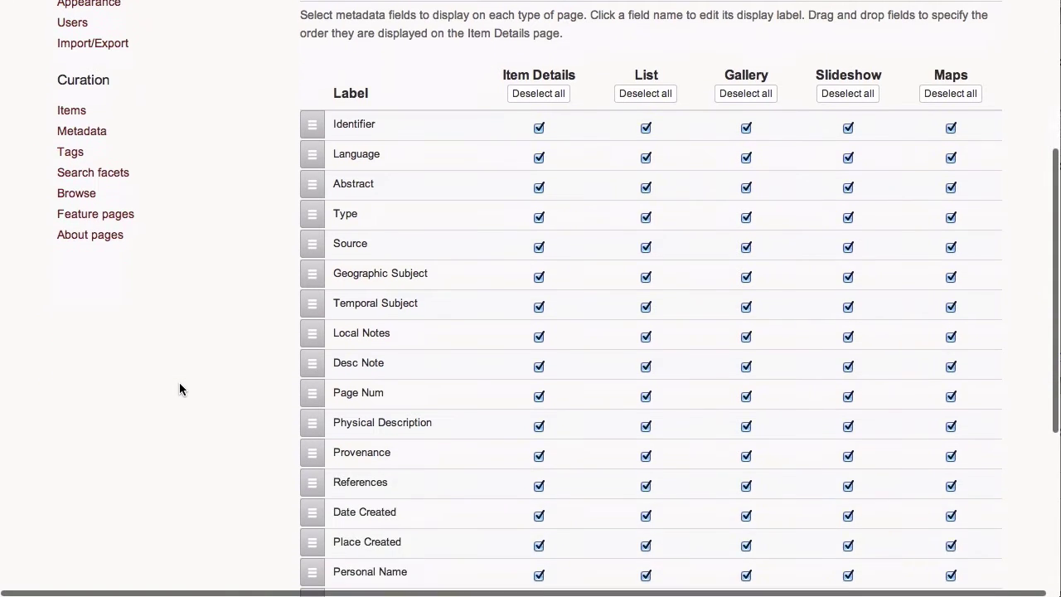
scroll(180, 389, down, 4)
click(357, 407)
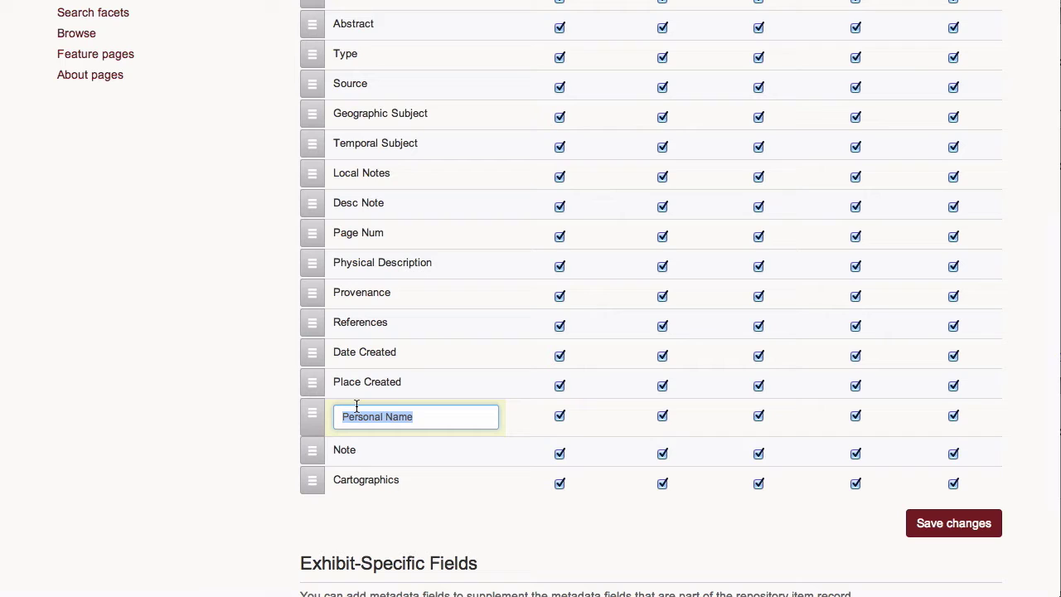
key(BackSpace)
text(Cartographer)
key(Return)
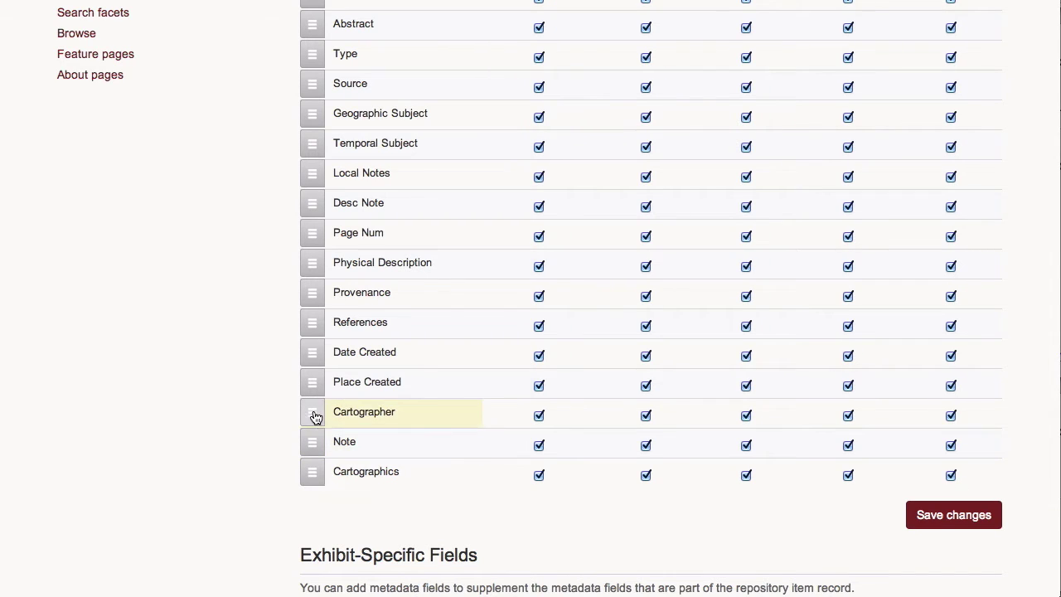
- Move Cartographer and then Geographic Subject directly below Identifier, and save the metadata settings
drag(315, 417, 325, 52)
scroll(325, 51, up, 5)
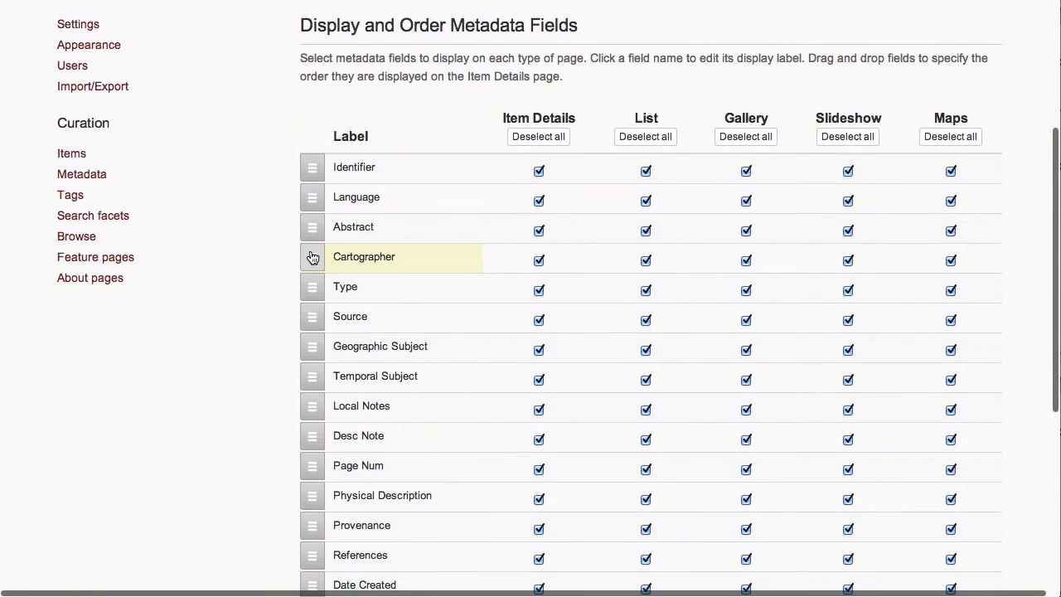
drag(313, 256, 310, 199)
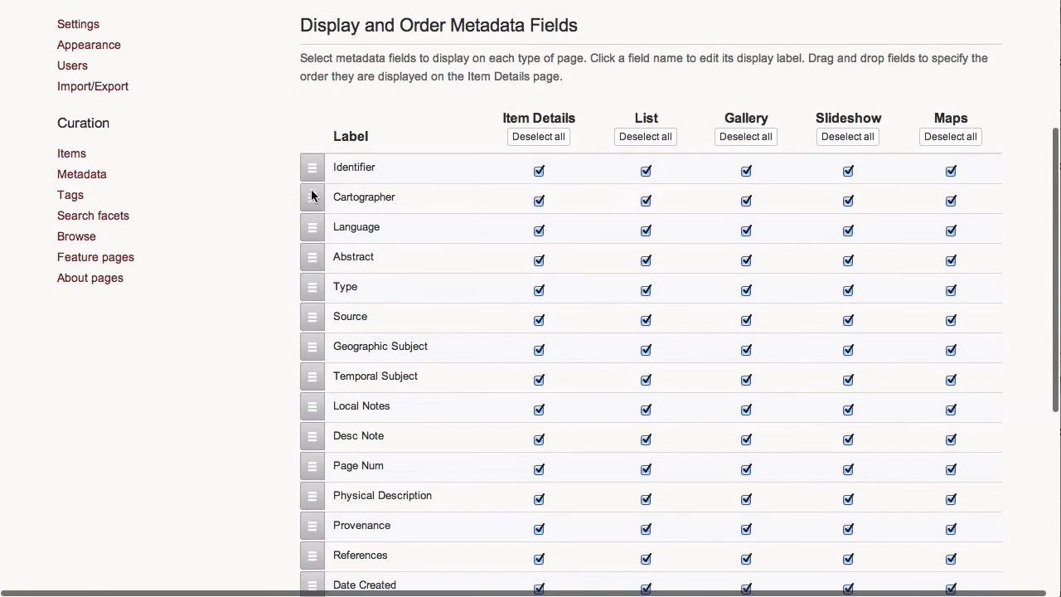
drag(308, 348, 308, 222)
scroll(445, 356, down, 5)
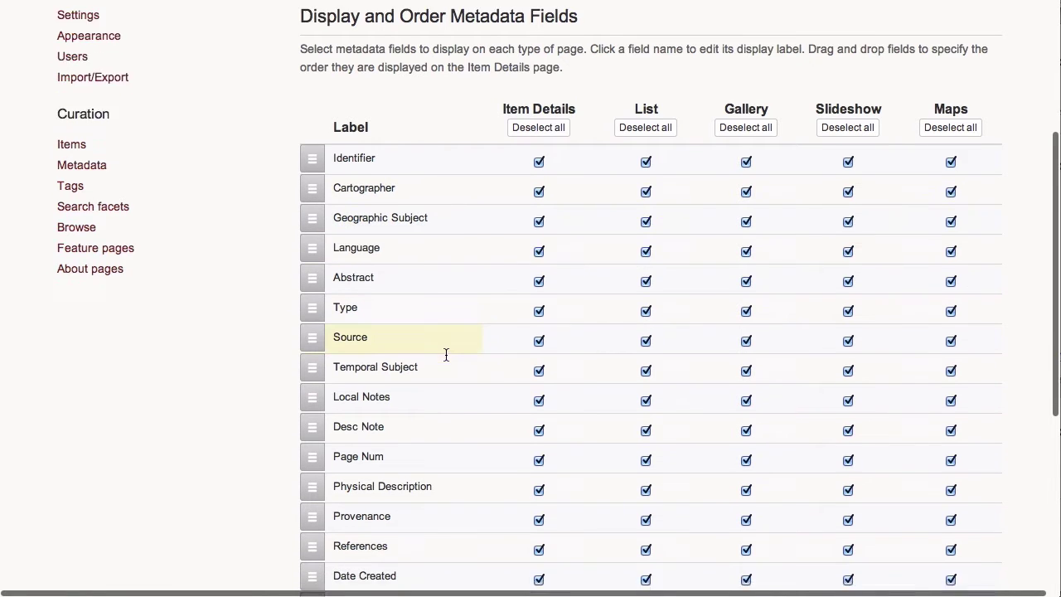
click(942, 355)
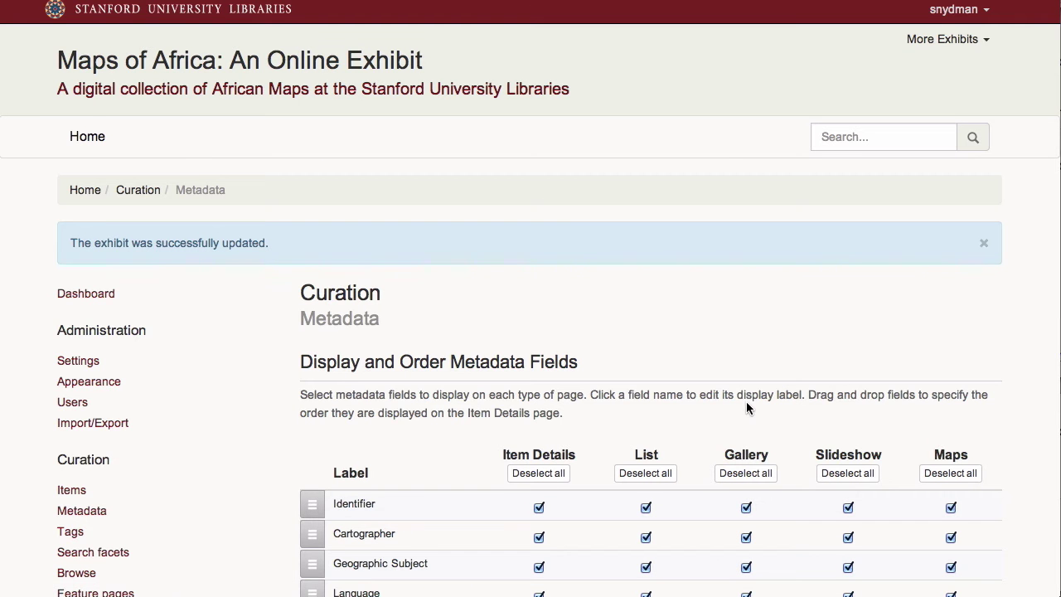
scroll(746, 404, down, 5)
- Create a new exhibit-specific metadata field labelled "Curator's note"
scroll(746, 406, down, 5)
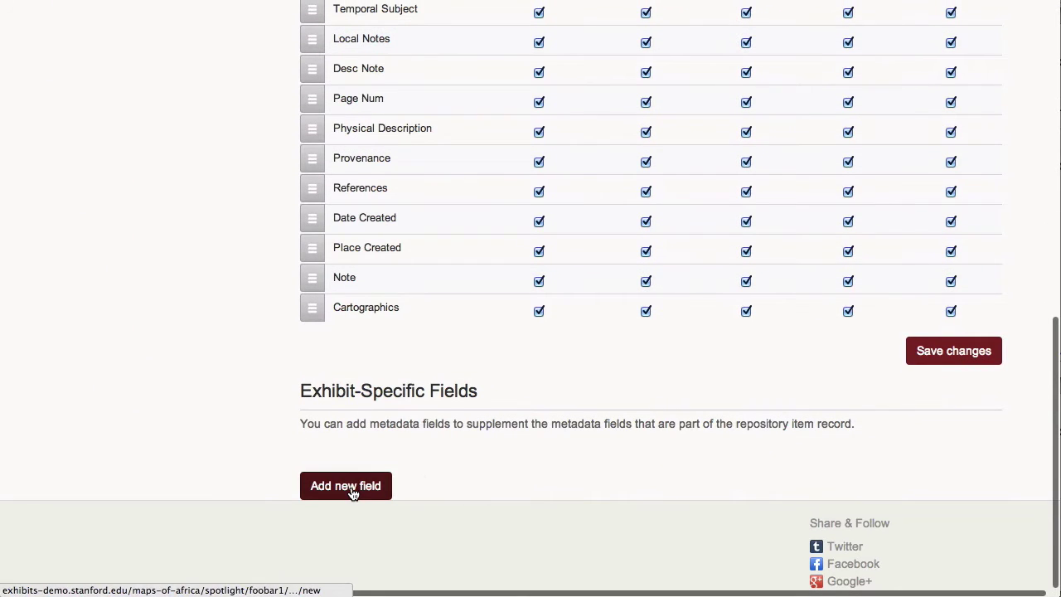
click(351, 491)
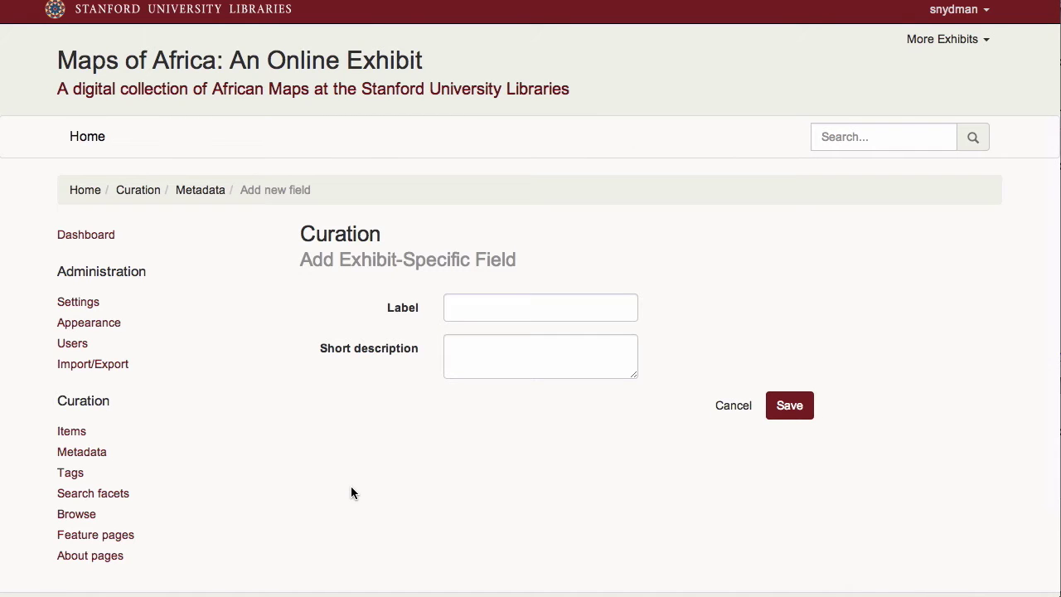
click(505, 306)
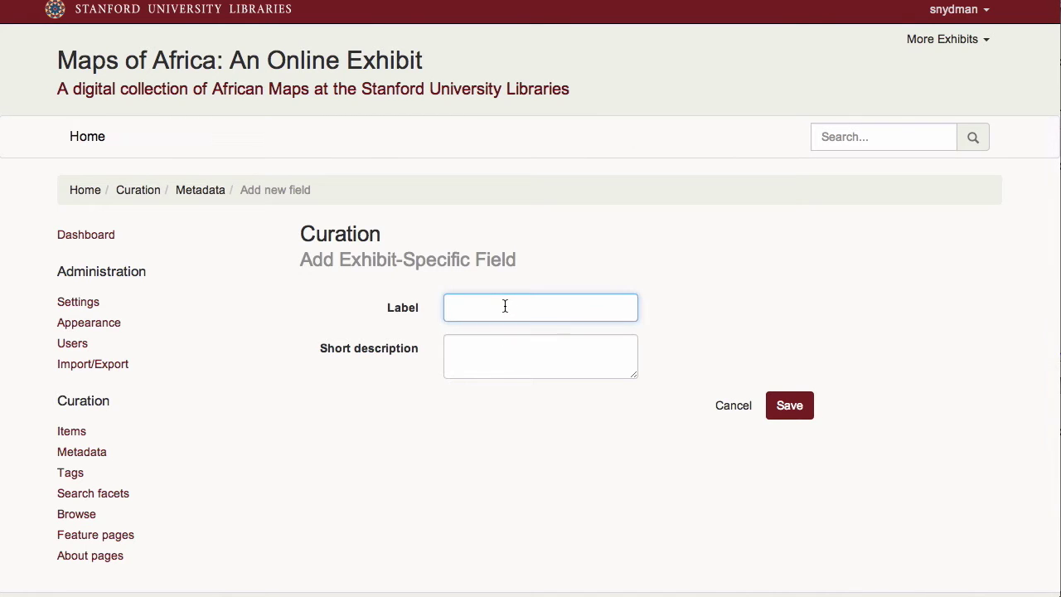
text(Curator's note)
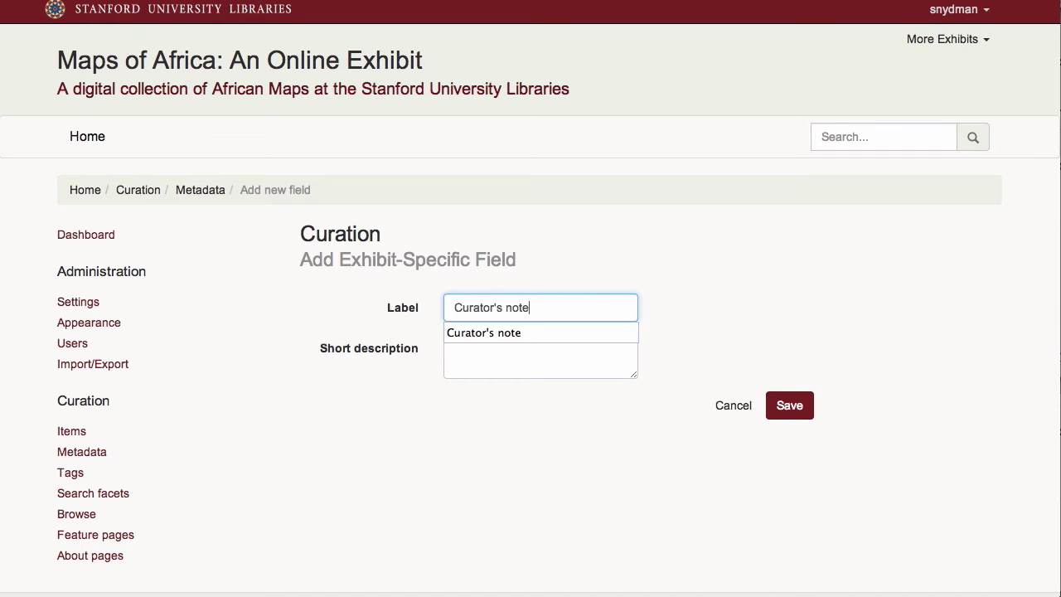
click(789, 408)
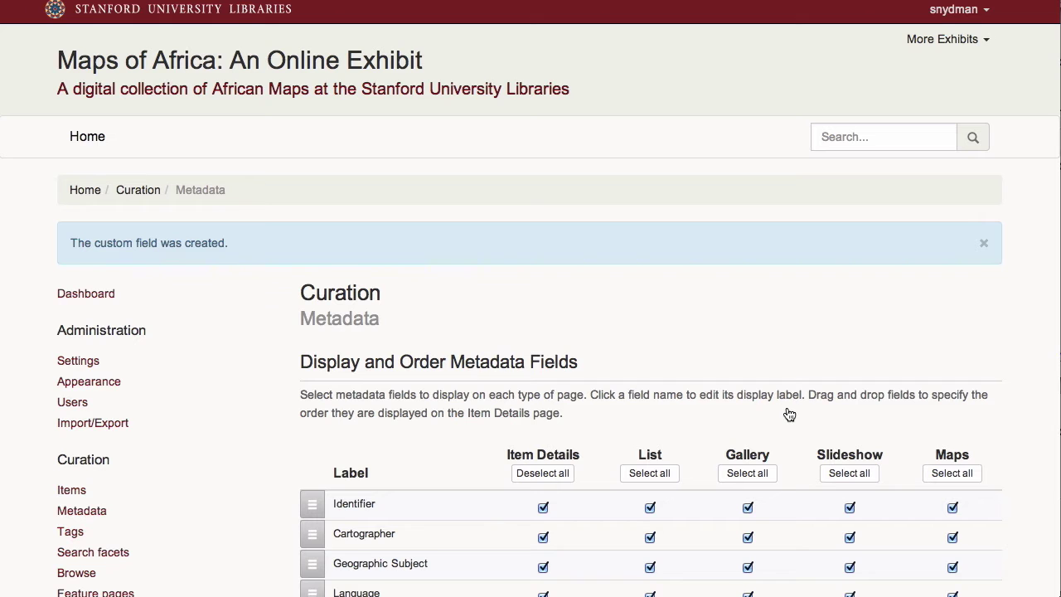
scroll(789, 415, down, 3)
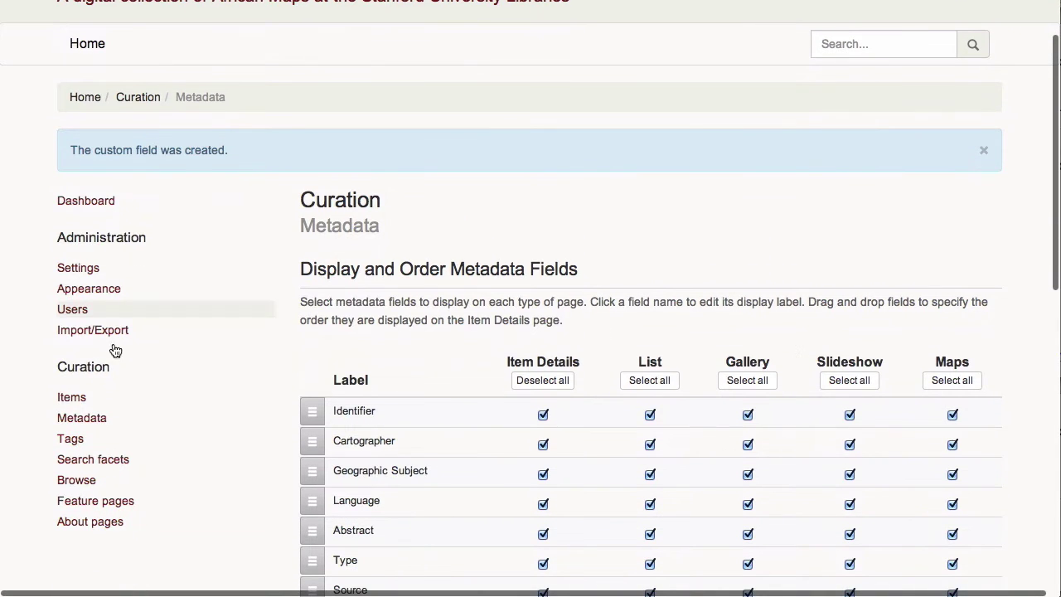
- Edit the Afrika item, fill its Curator's note with Lorem ipsum placeholder text, and save
click(77, 406)
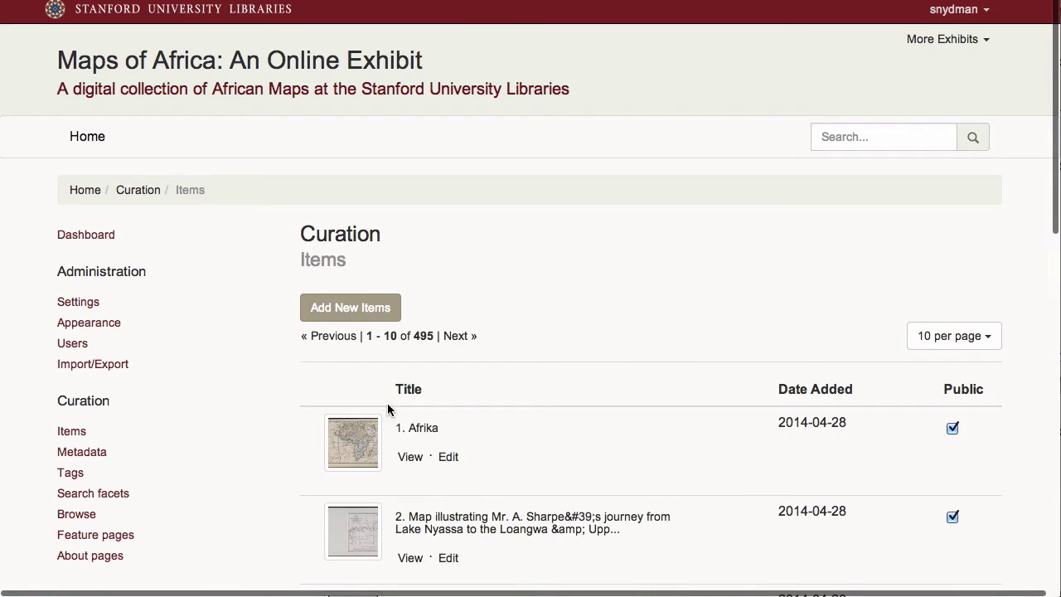
scroll(523, 411, down, 5)
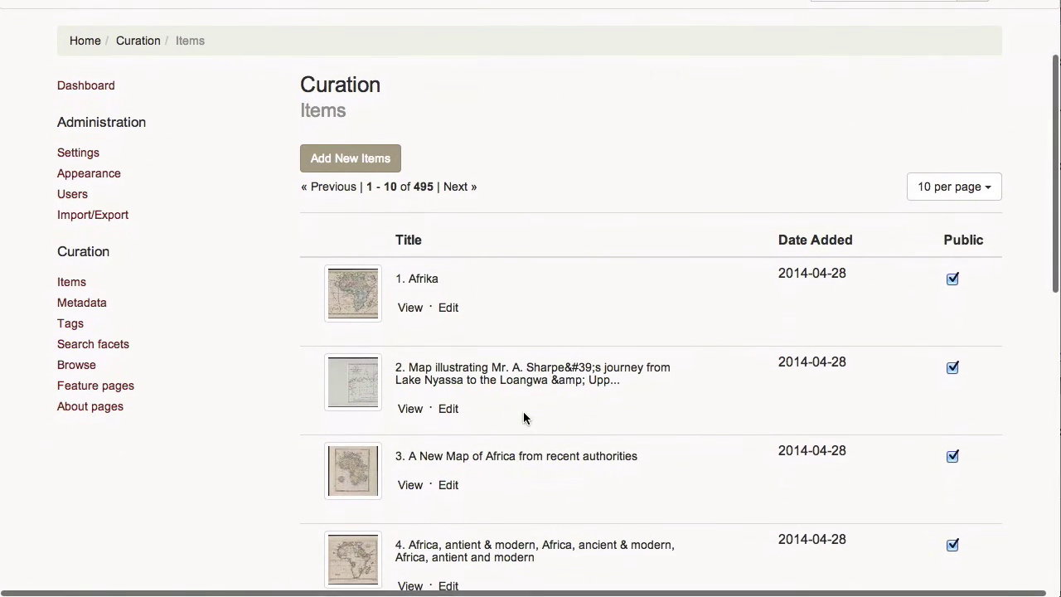
click(449, 279)
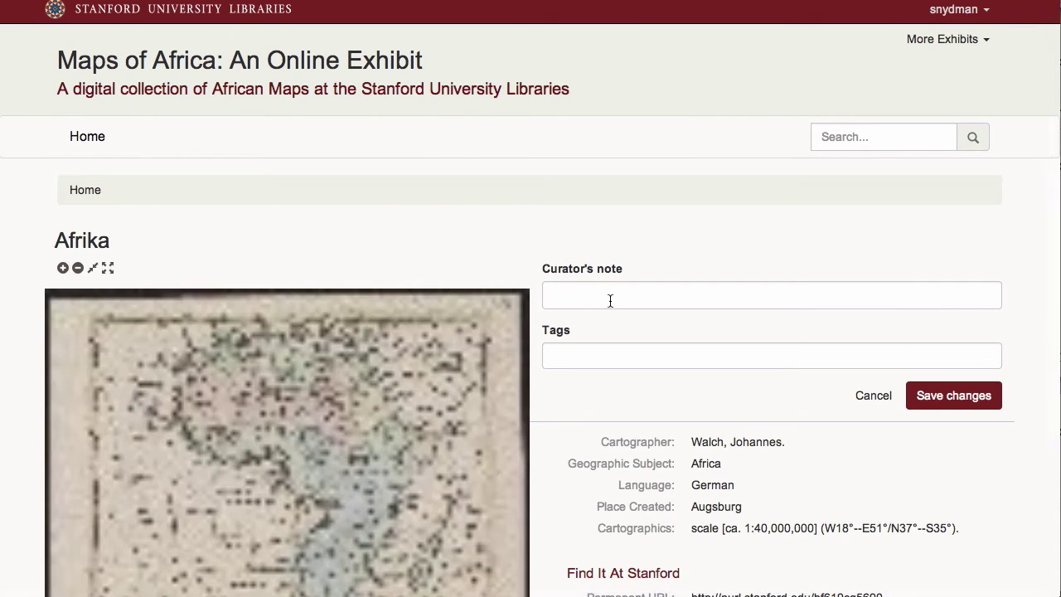
click(611, 300)
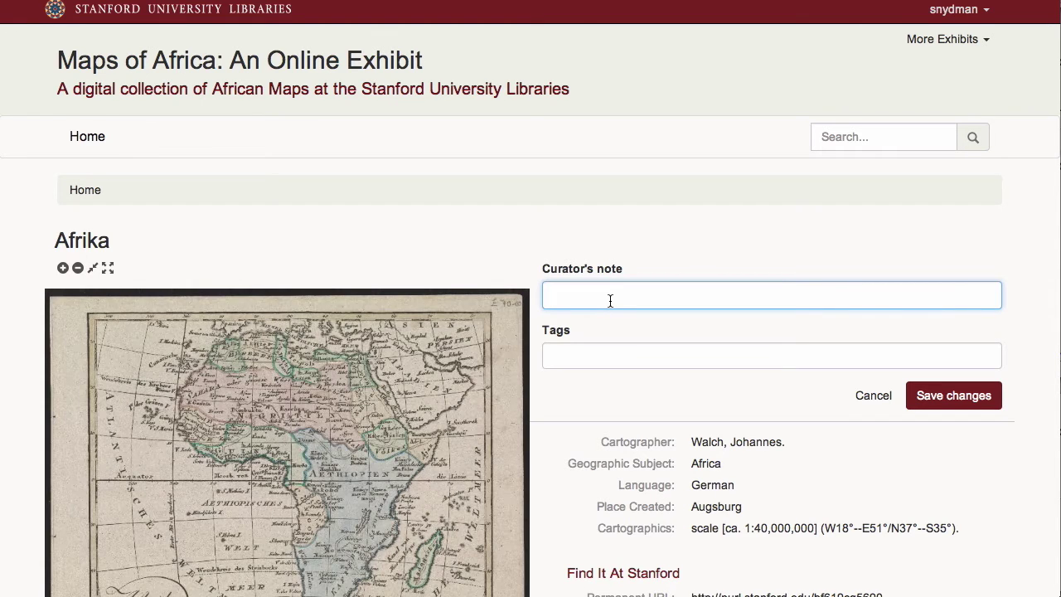
text(;lo)
text(r)
scroll(927, 340, down, 2)
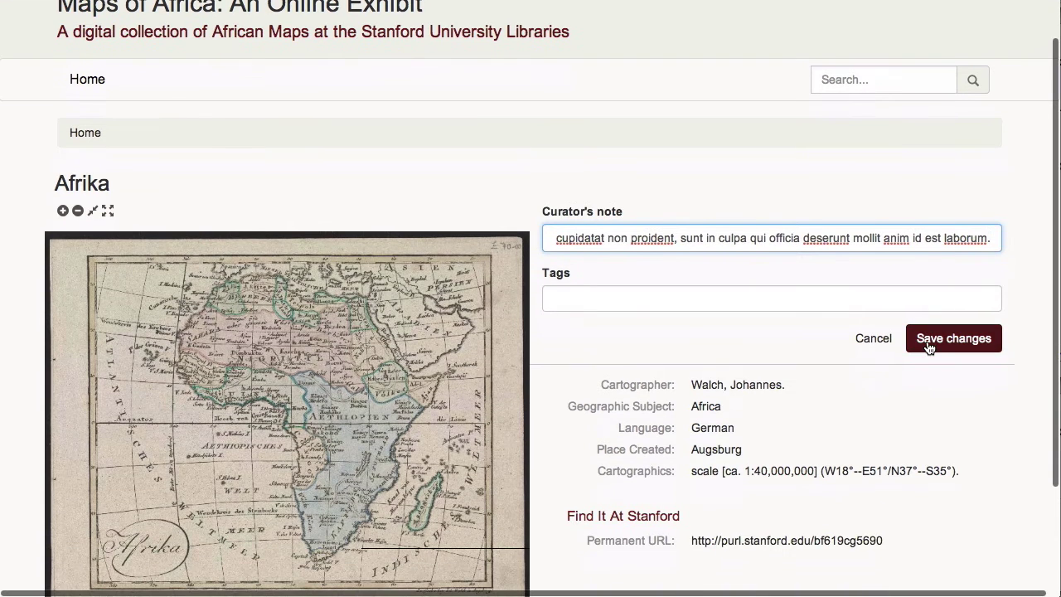
click(942, 342)
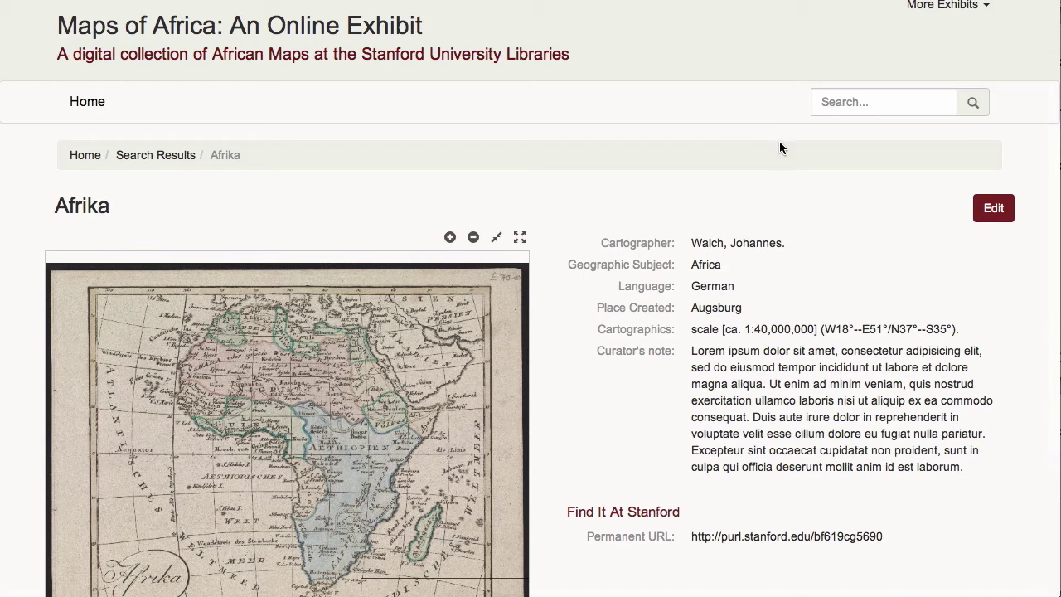
scroll(721, 146, up, 1)
- Turn off the Era search facet, save it, and go to the Browse categories page
click(956, 9)
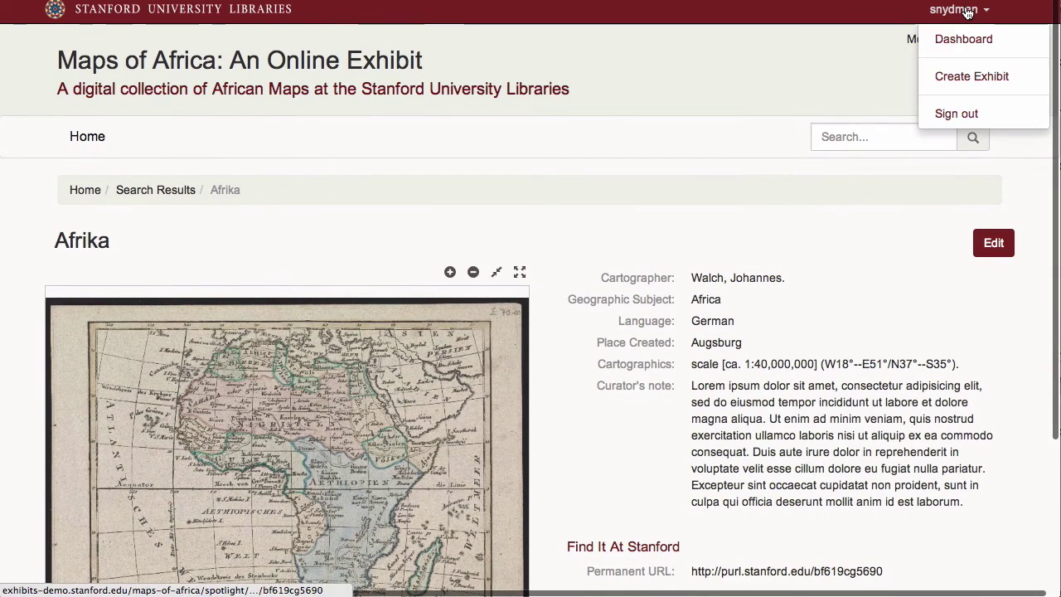
click(963, 39)
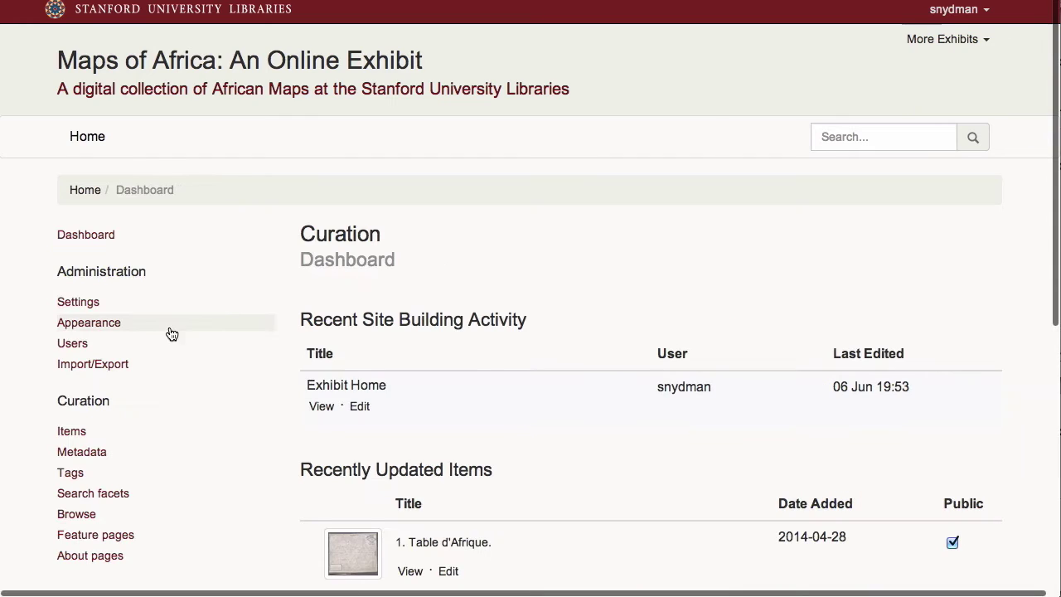
click(103, 494)
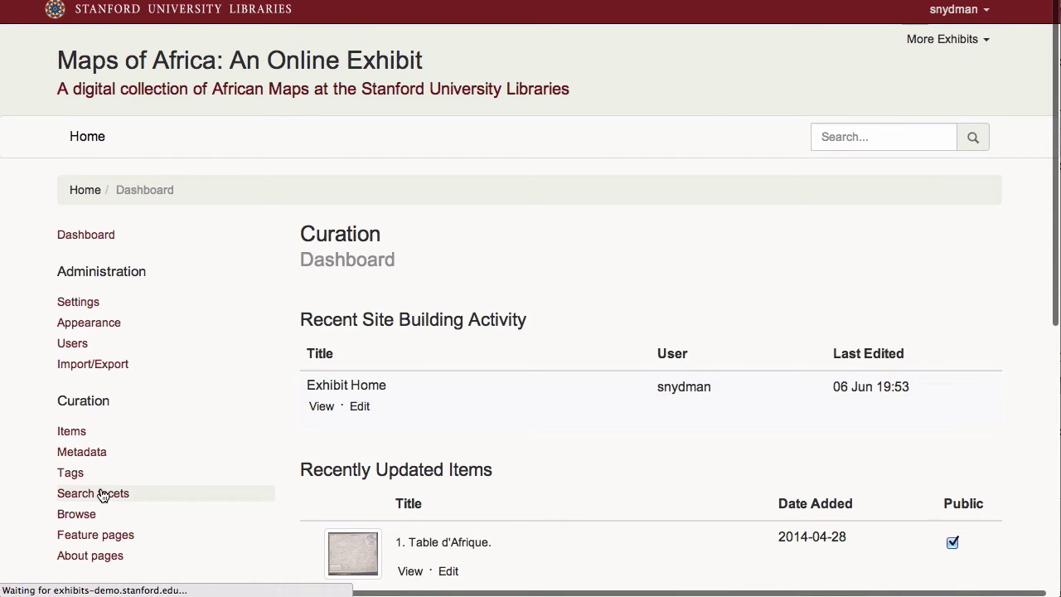
scroll(160, 491, down, 3)
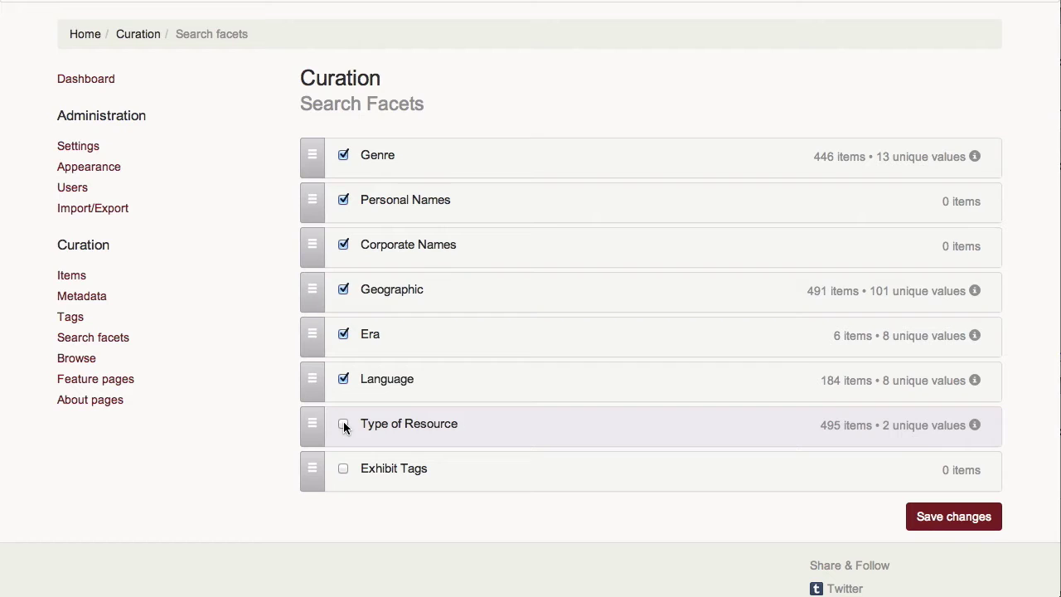
click(343, 335)
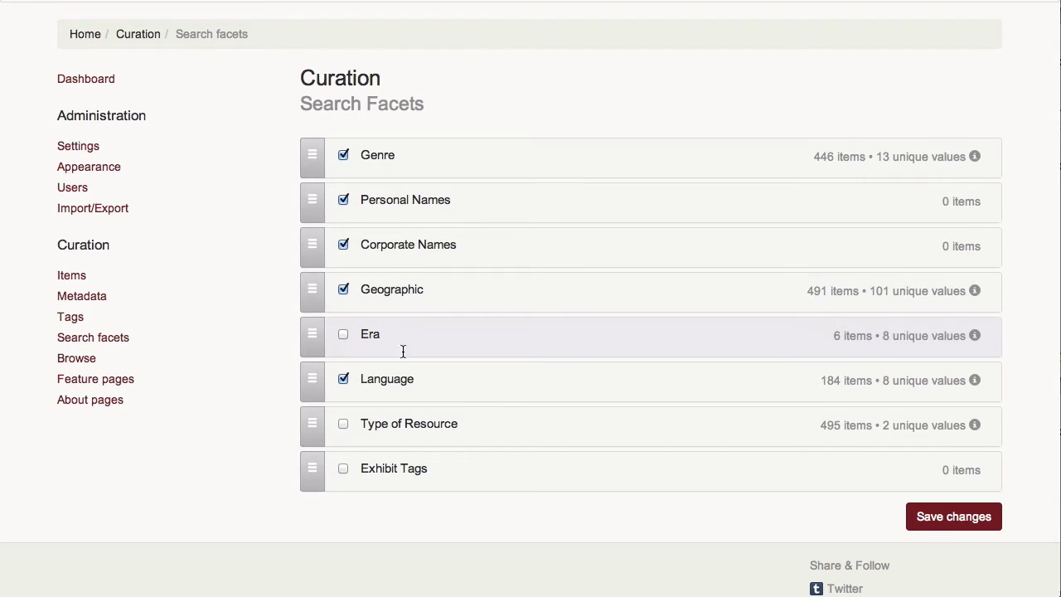
click(970, 523)
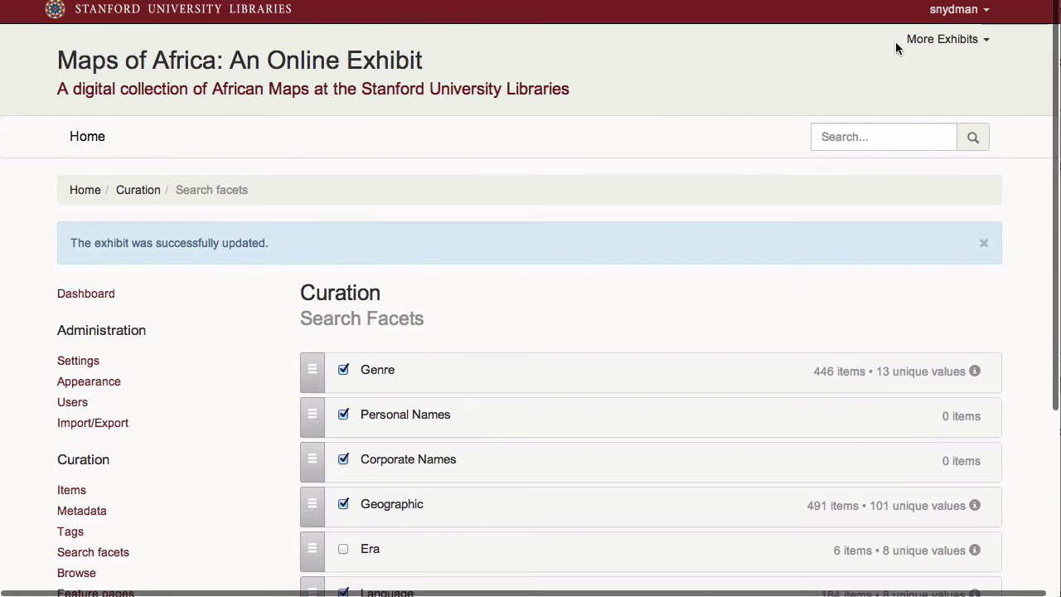
scroll(136, 587, down, 2)
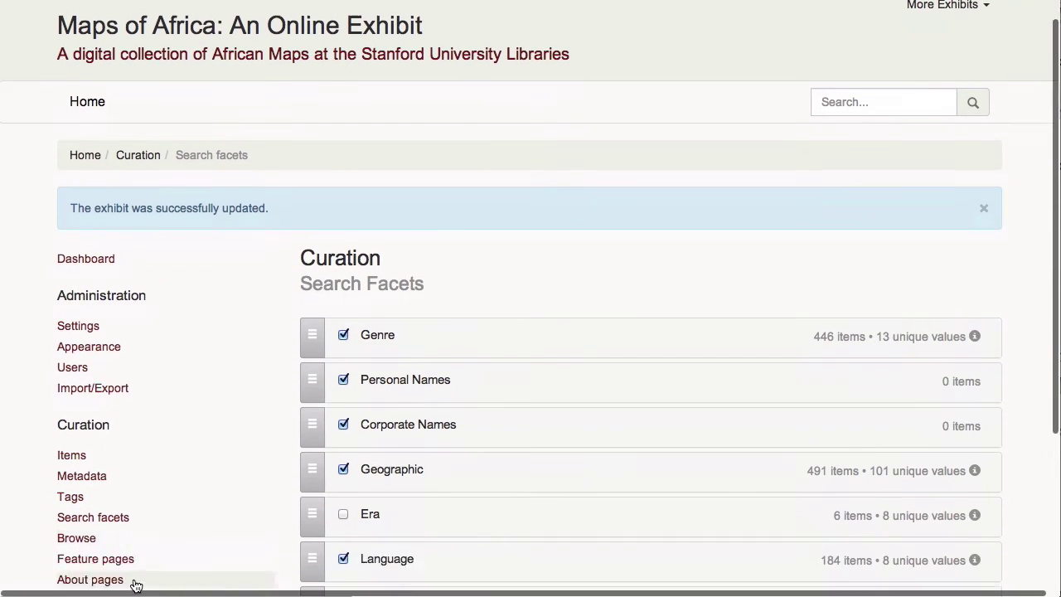
click(93, 514)
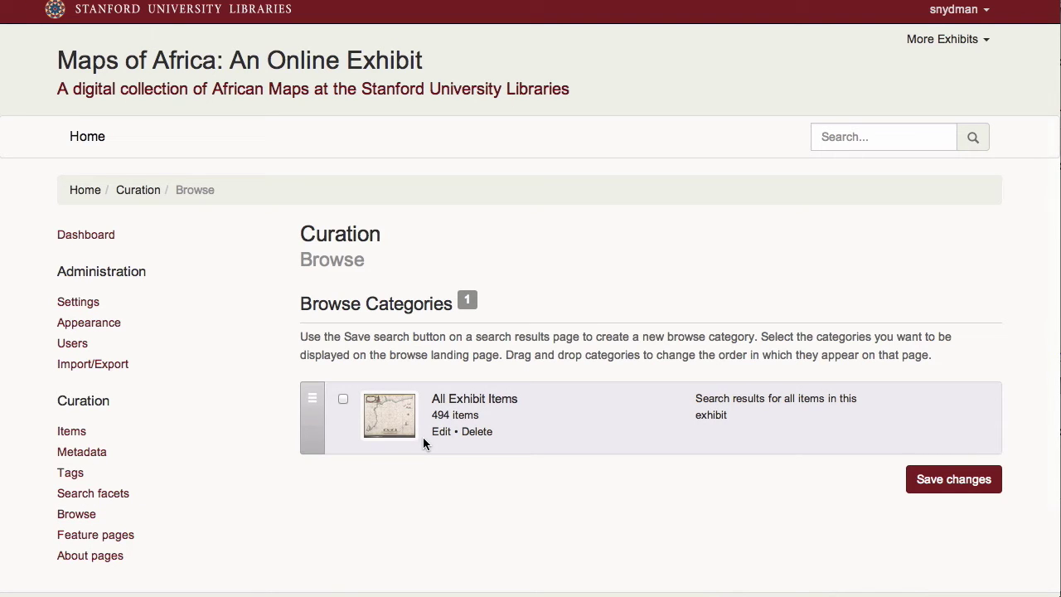
- Search for 'norwich' and save the results as 'The Dr. Oscar I. Norwich Collection'
click(917, 136)
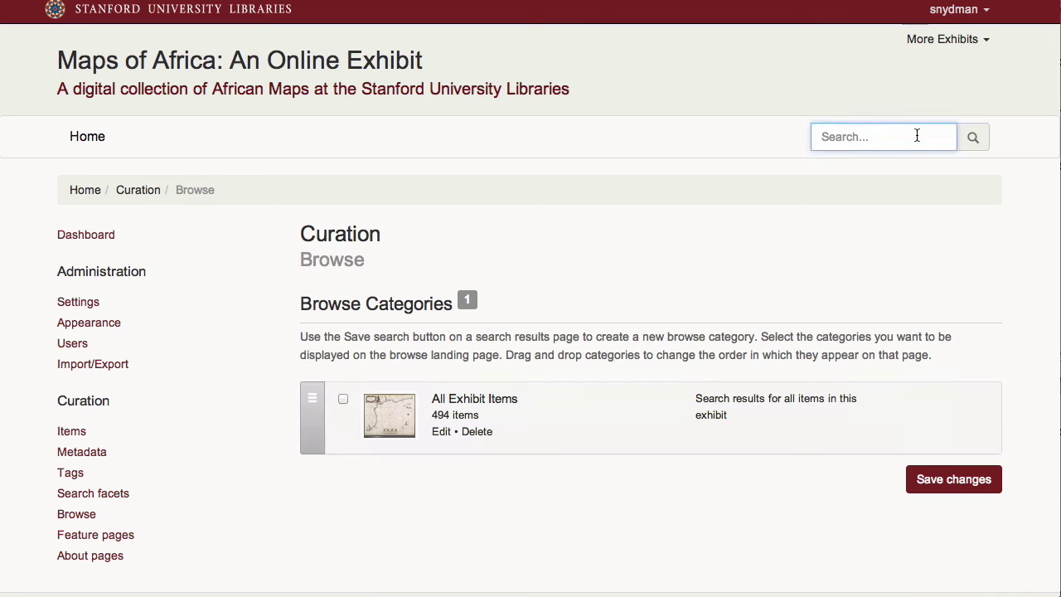
text(norwich)
key(Return)
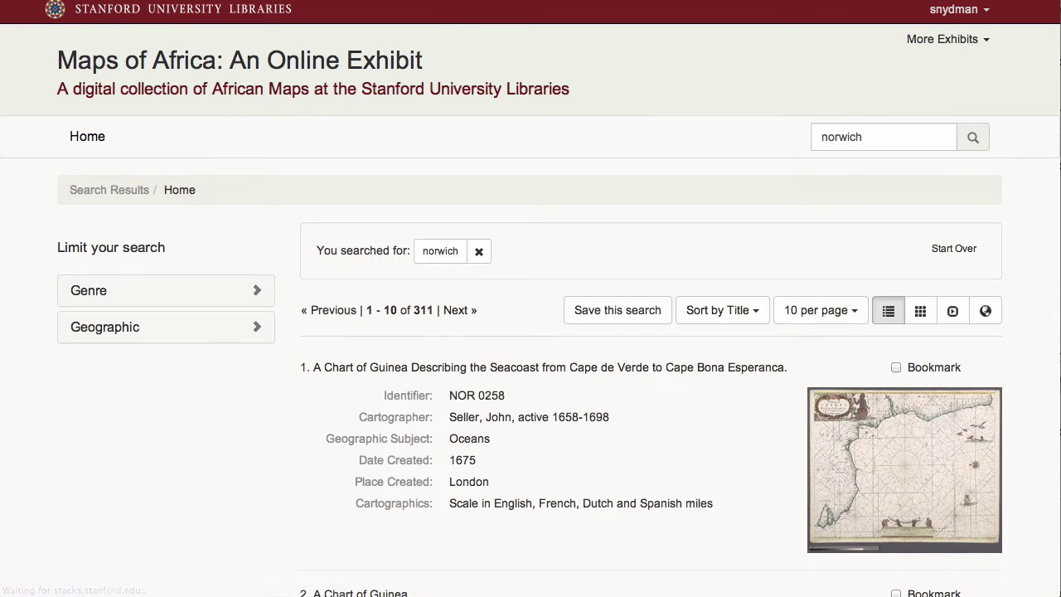
click(651, 316)
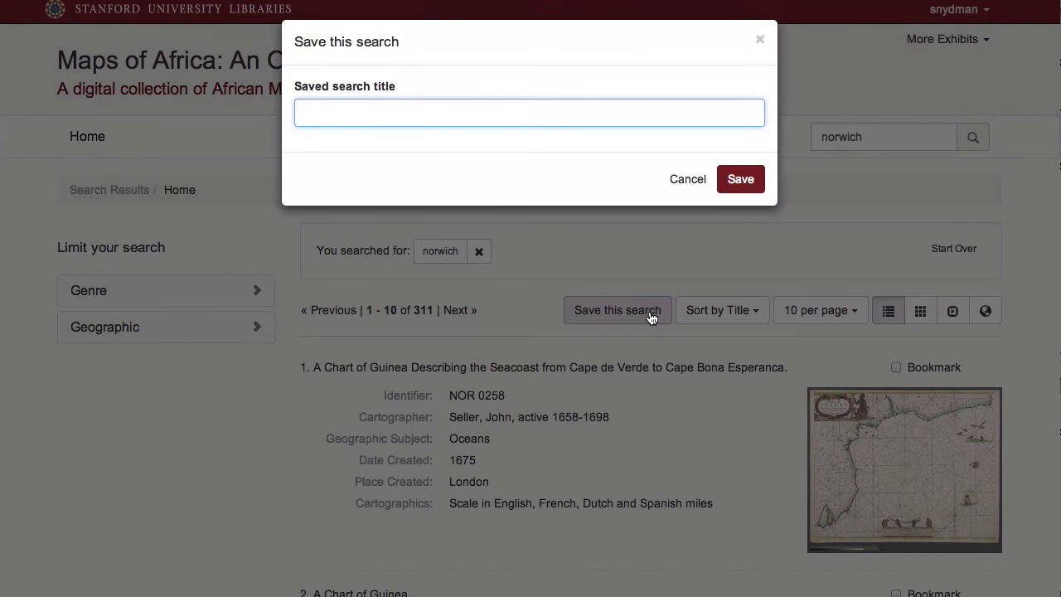
text(The Dr. Oscar I. Norwich Collection)
key(Return)
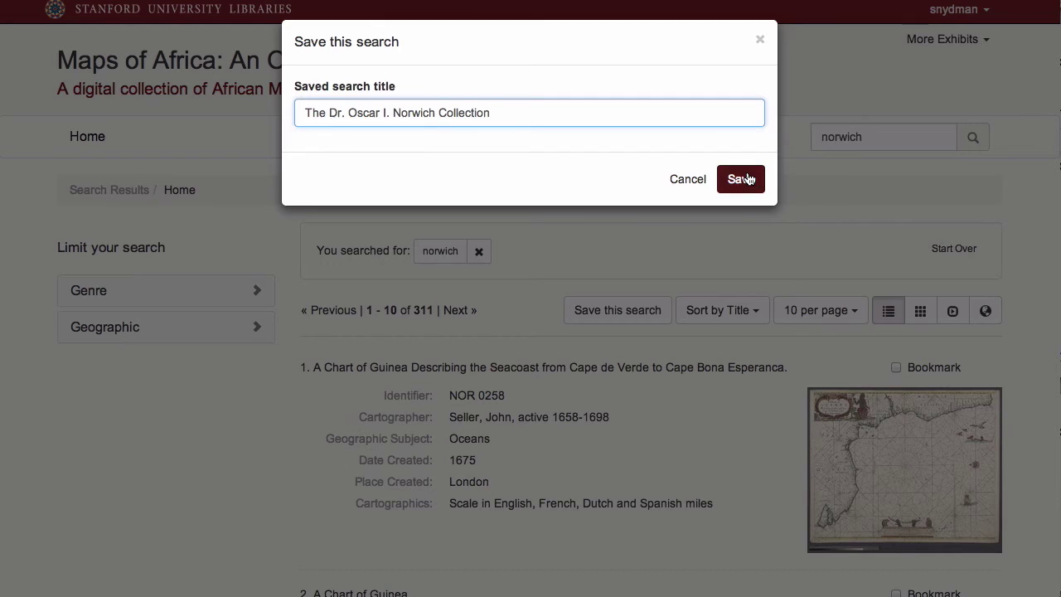
click(746, 179)
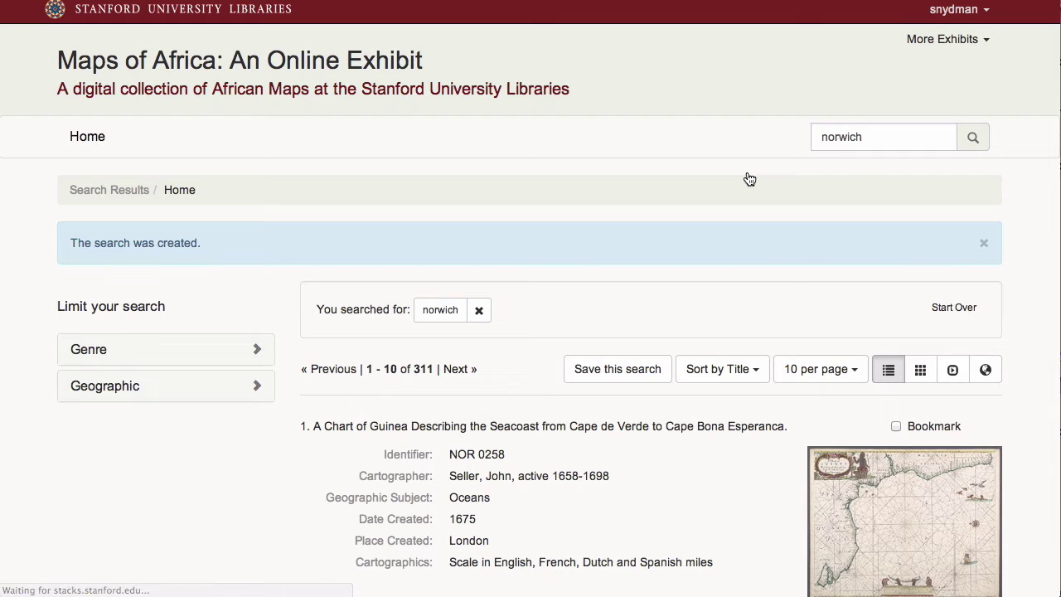
click(985, 10)
- Show All Exhibit Items and the Norwich Collection on the browse page, and save
click(964, 39)
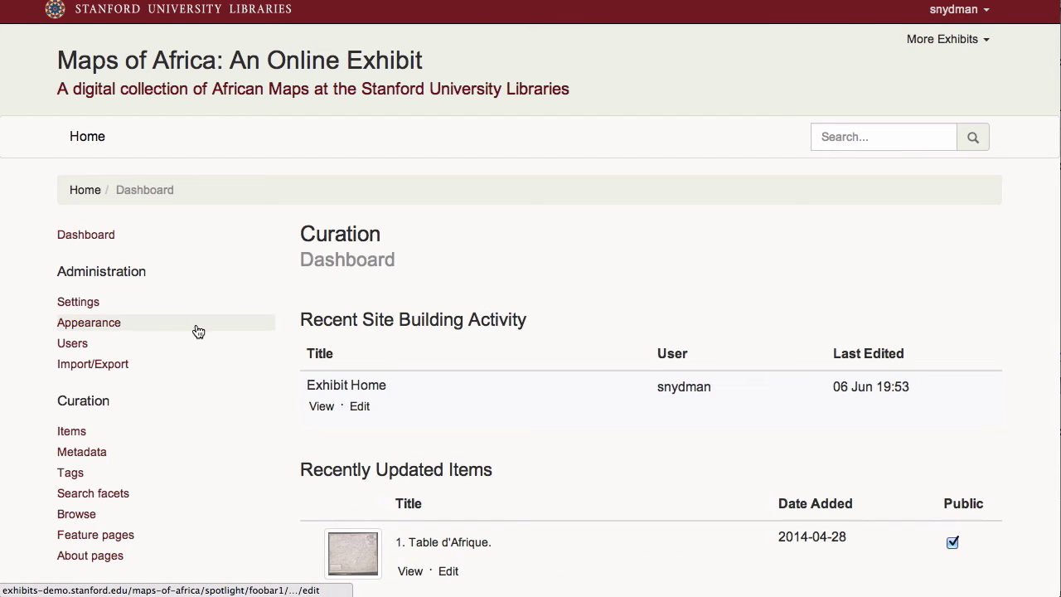
click(75, 514)
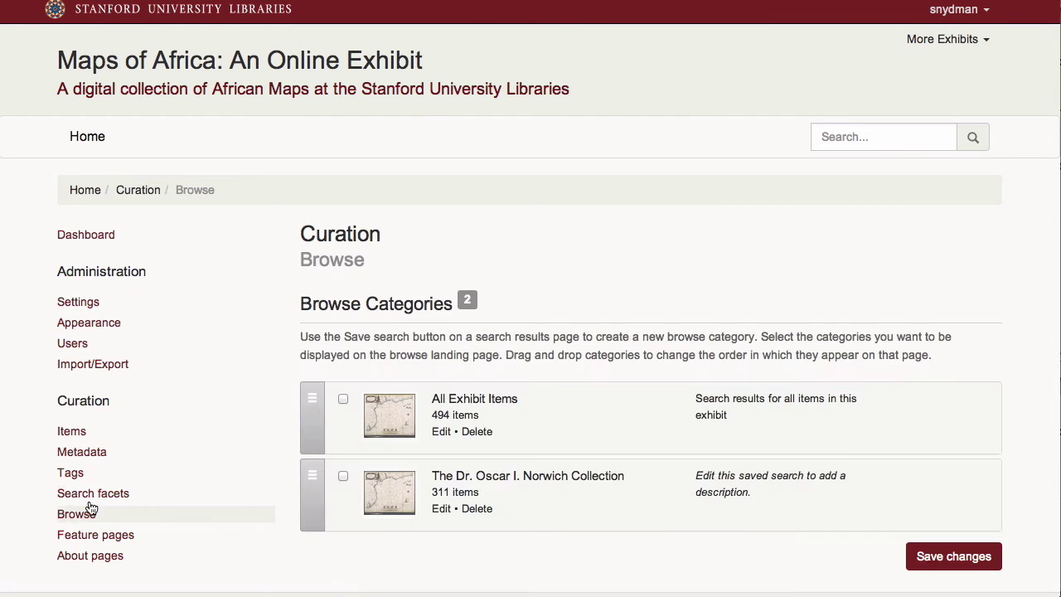
scroll(554, 468, down, 2)
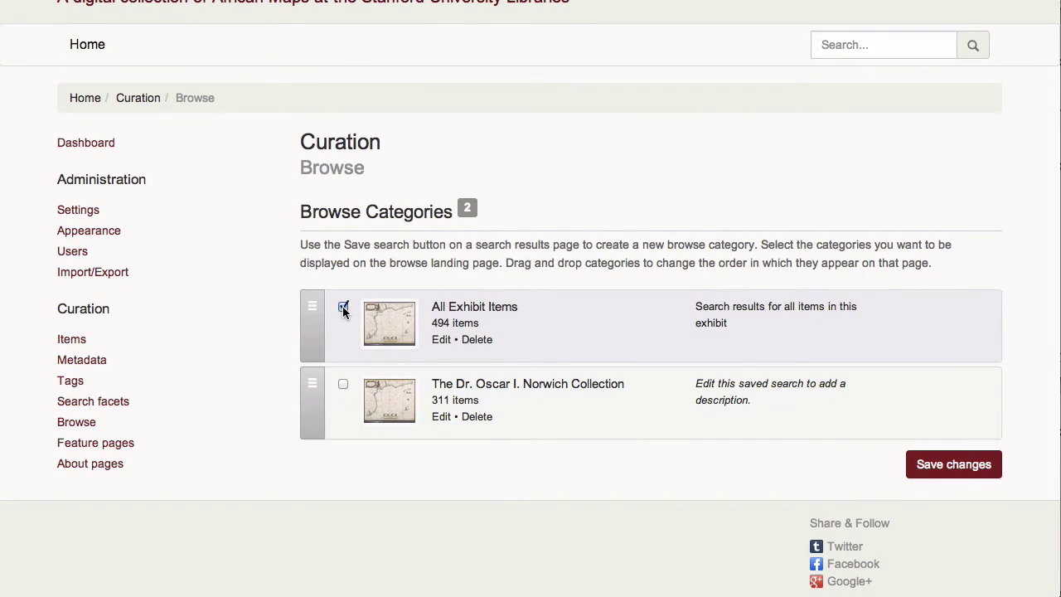
click(343, 308)
click(344, 385)
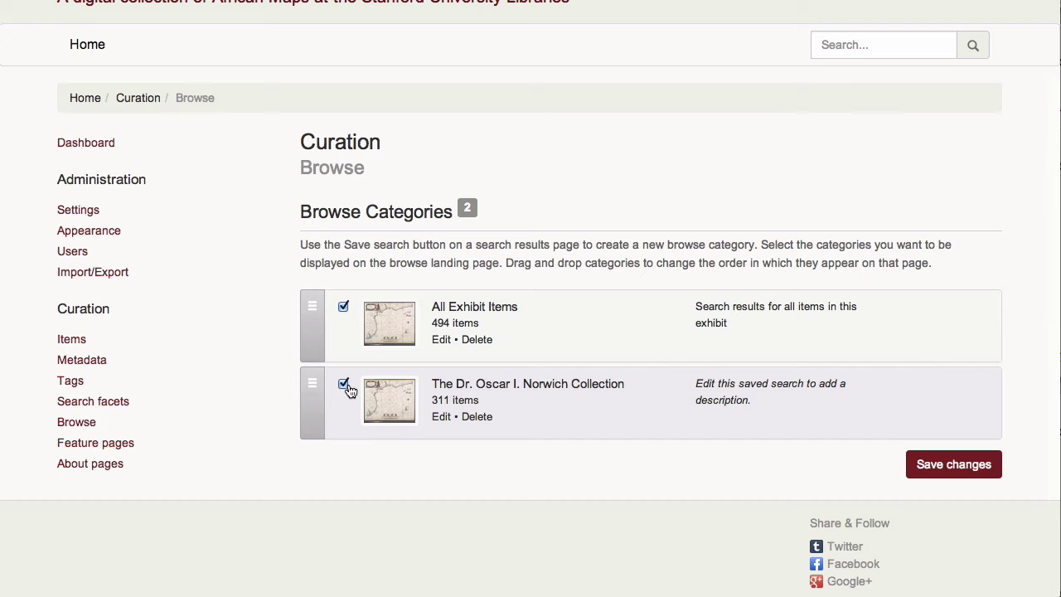
click(930, 461)
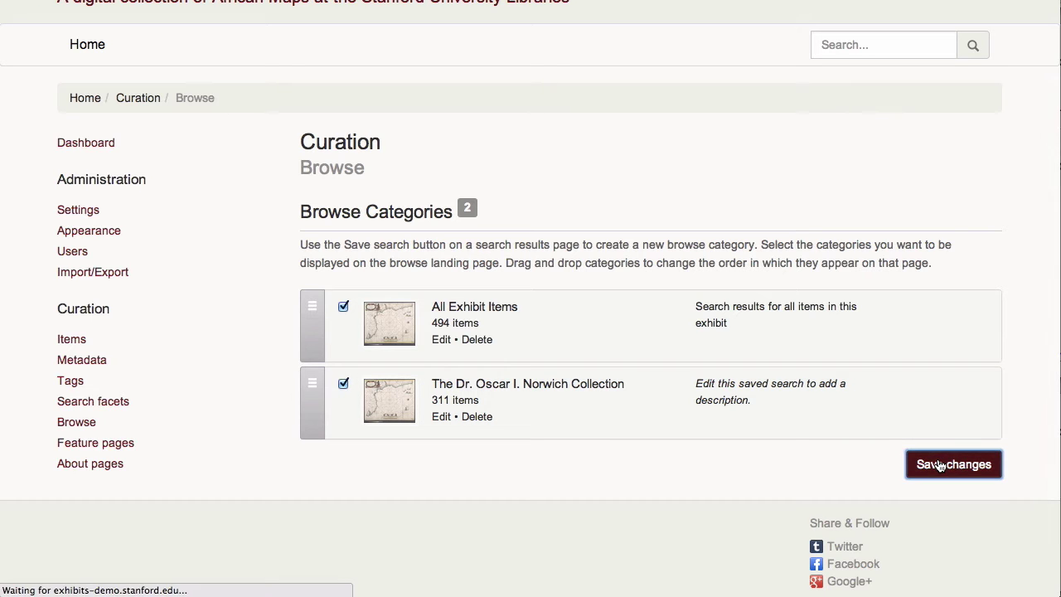
scroll(605, 435, down, 2)
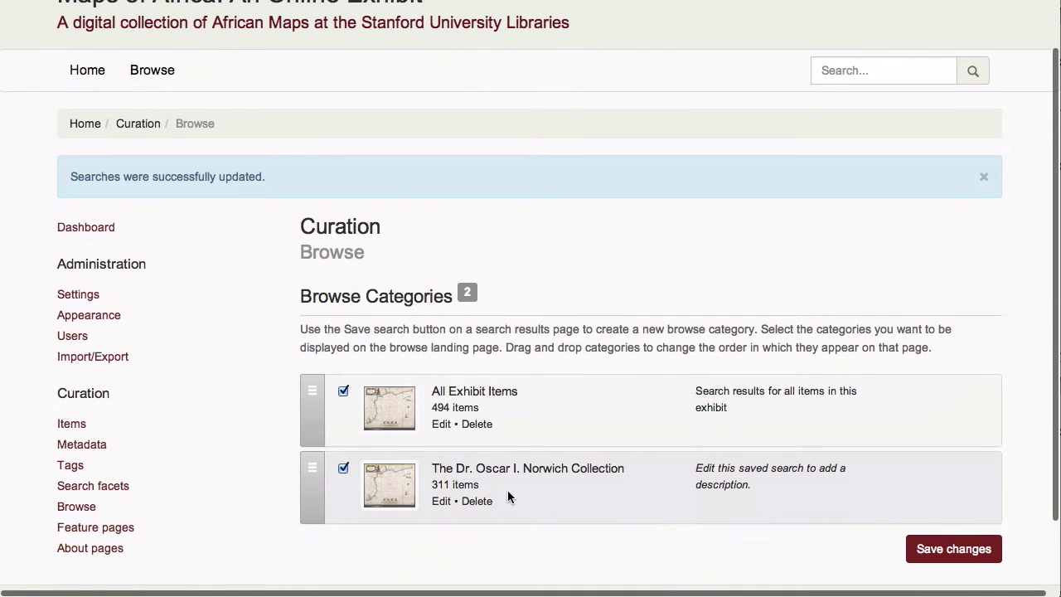
- Paste the collection description into the Norwich Collection's short and long descriptions, save, and view Browse
click(441, 502)
click(485, 392)
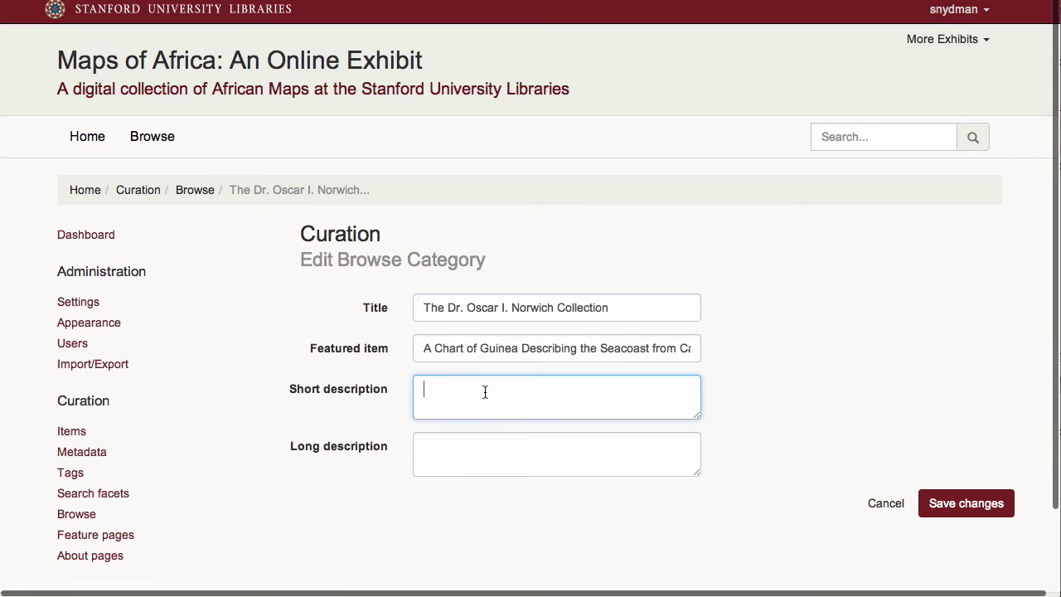
key(super+v)
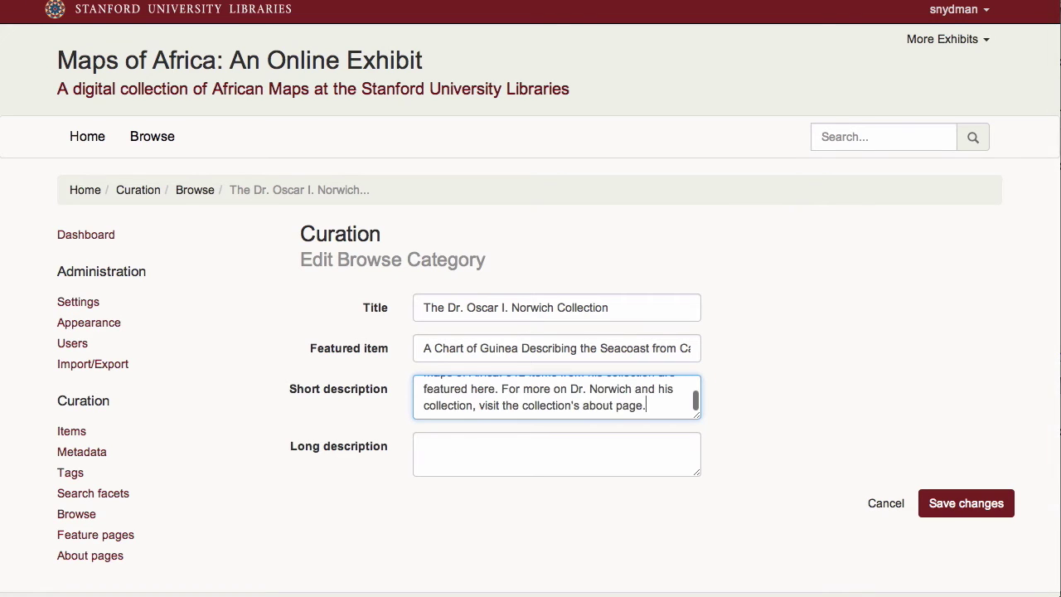
click(484, 449)
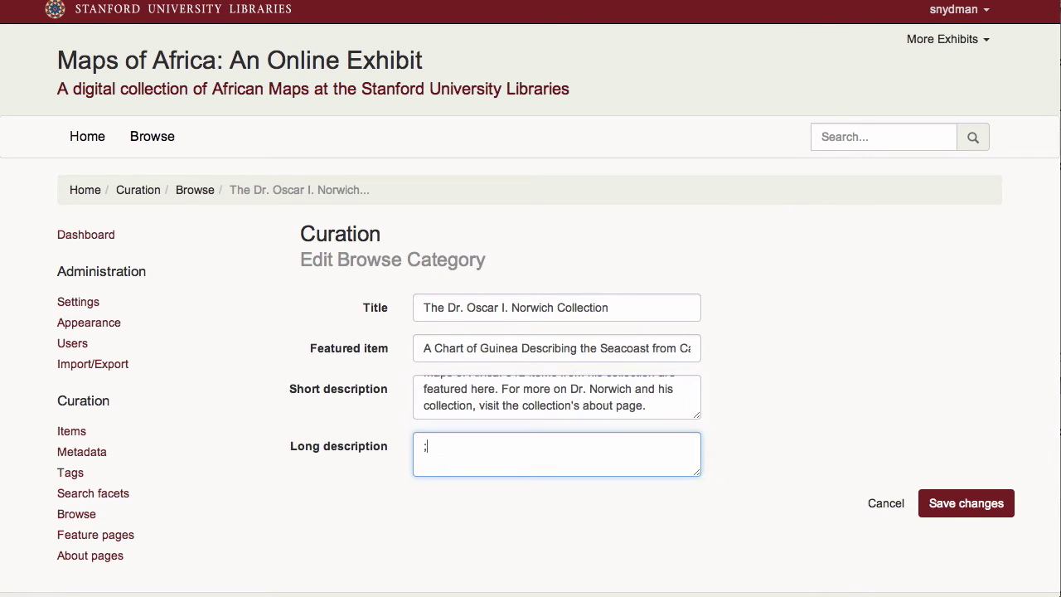
key(super+v)
click(954, 506)
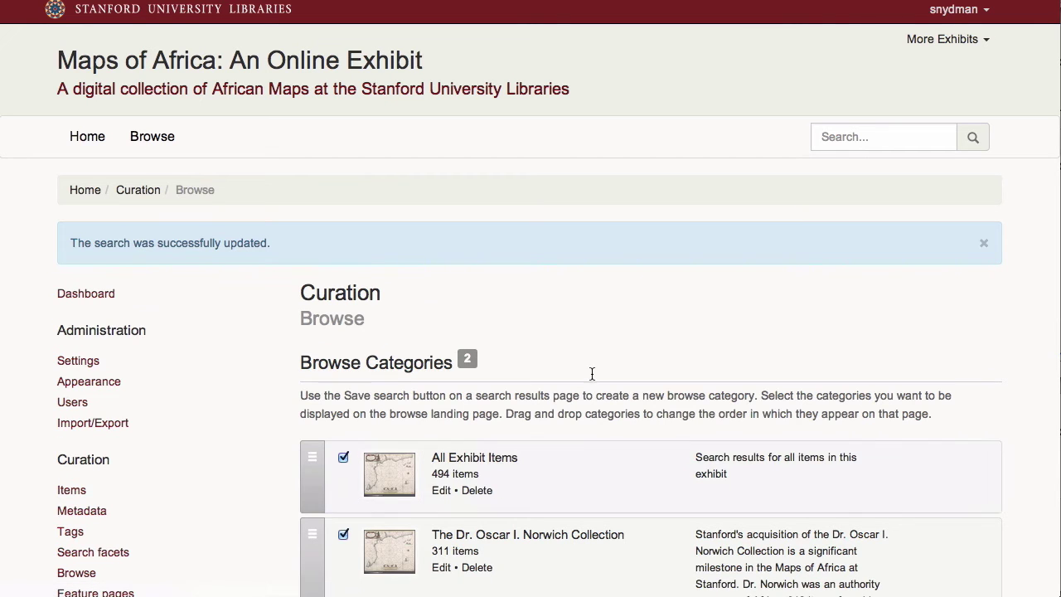
click(152, 137)
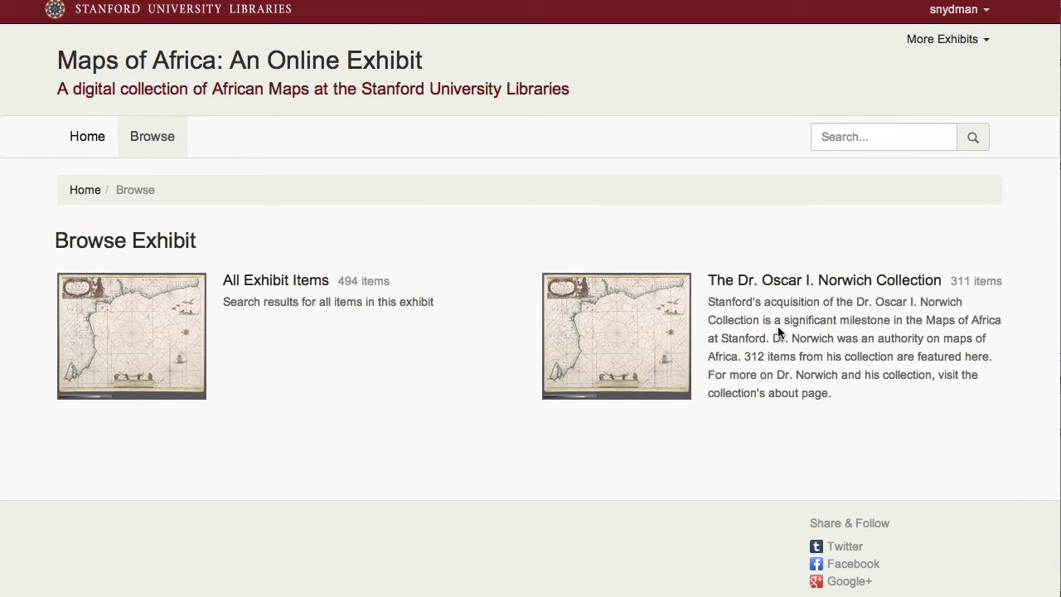
- Return via the Dashboard to the Maps of Africa home page, now showing Genre, Geographic and Language facets
click(987, 13)
click(981, 41)
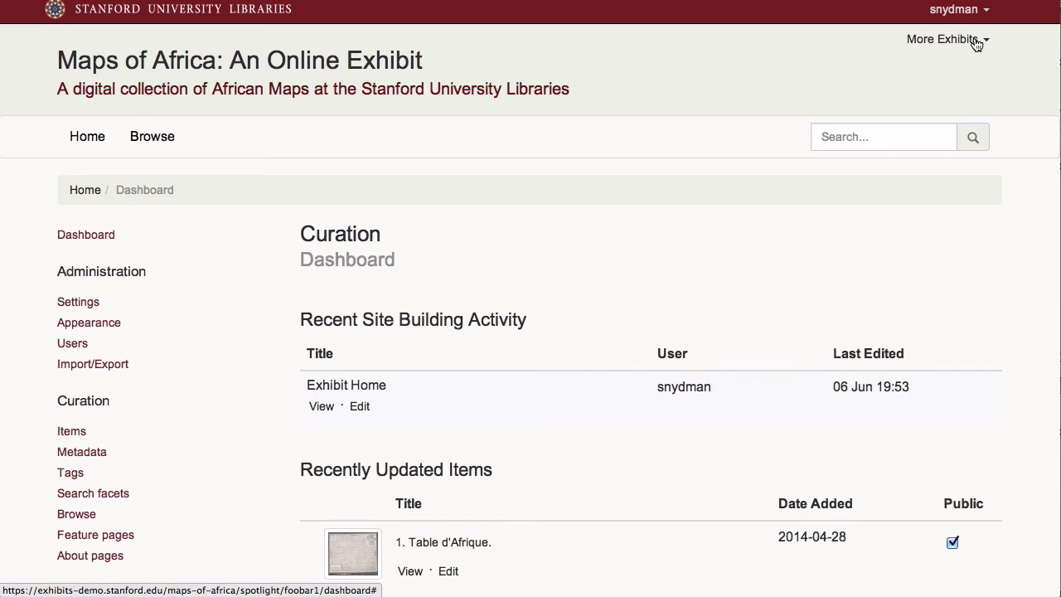
scroll(894, 307, down, 1)
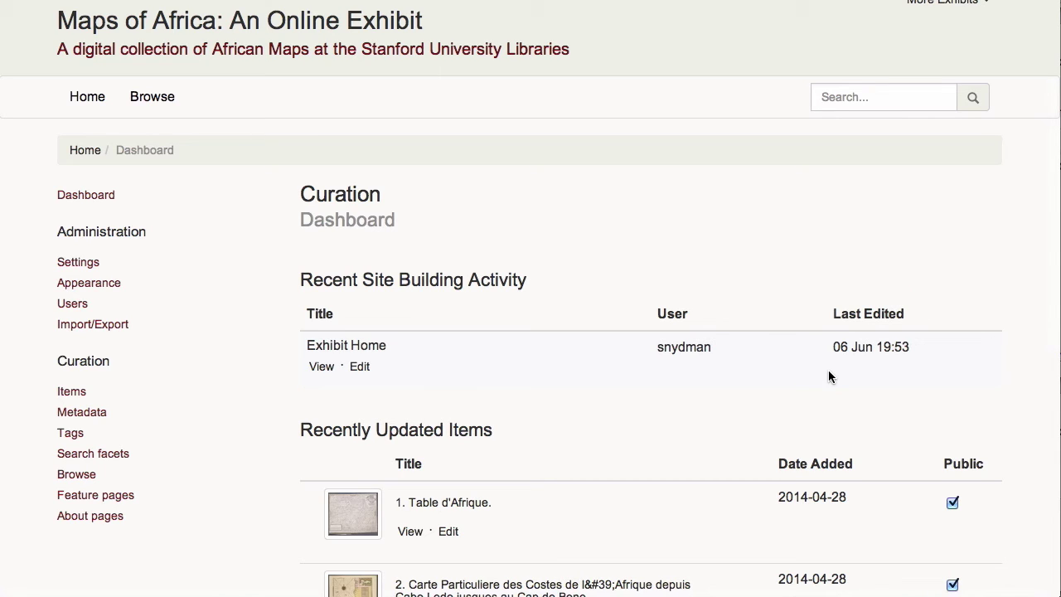
scroll(828, 371, up, 1)
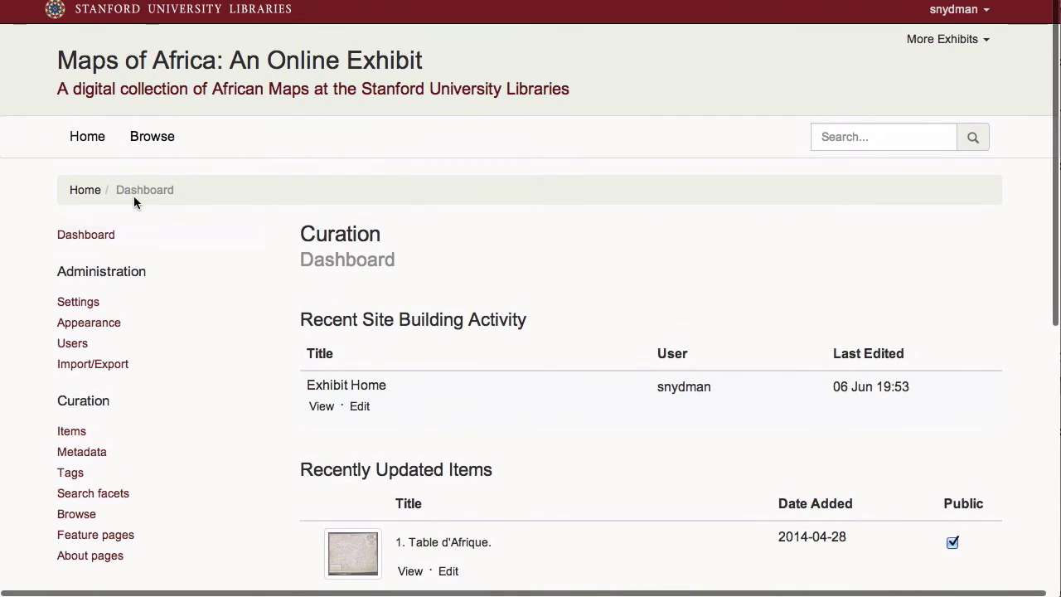
click(110, 137)
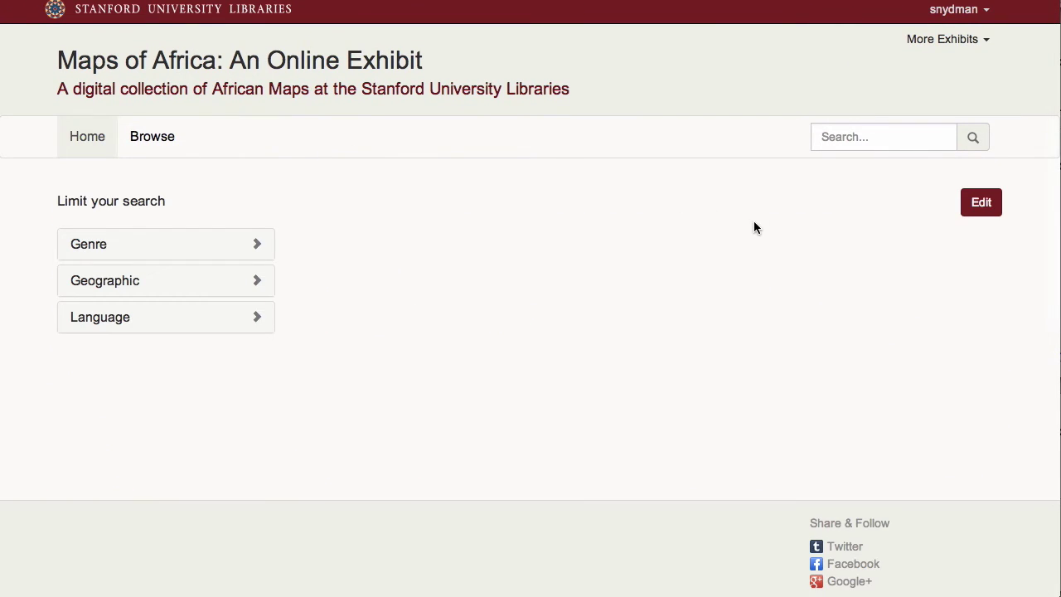
- Start editing the home page and add a Heading block titled 'Introduction'
click(978, 202)
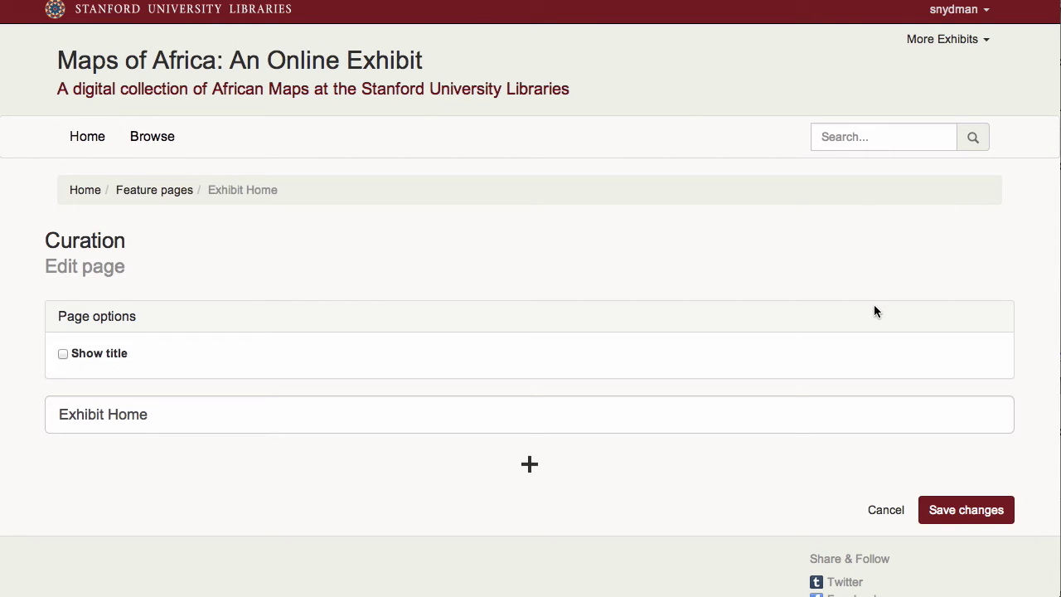
scroll(875, 307, down, 1)
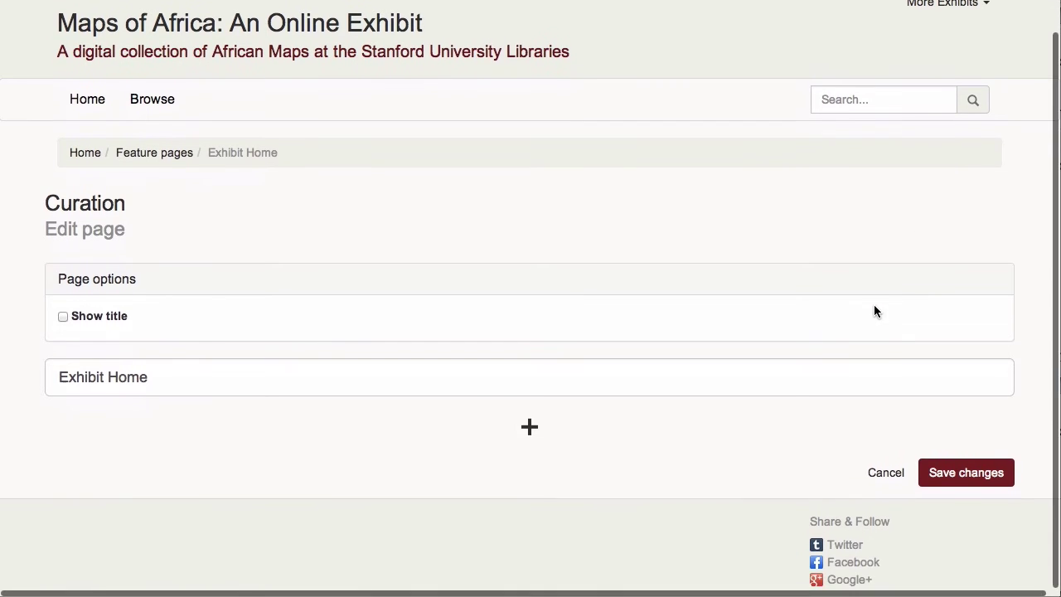
click(530, 429)
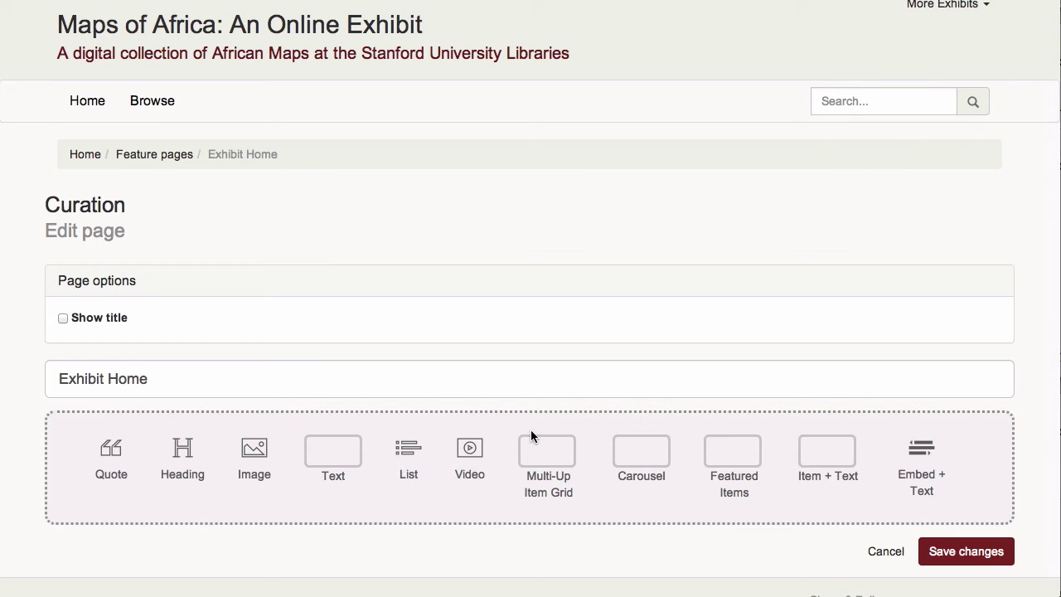
scroll(351, 539, down, 1)
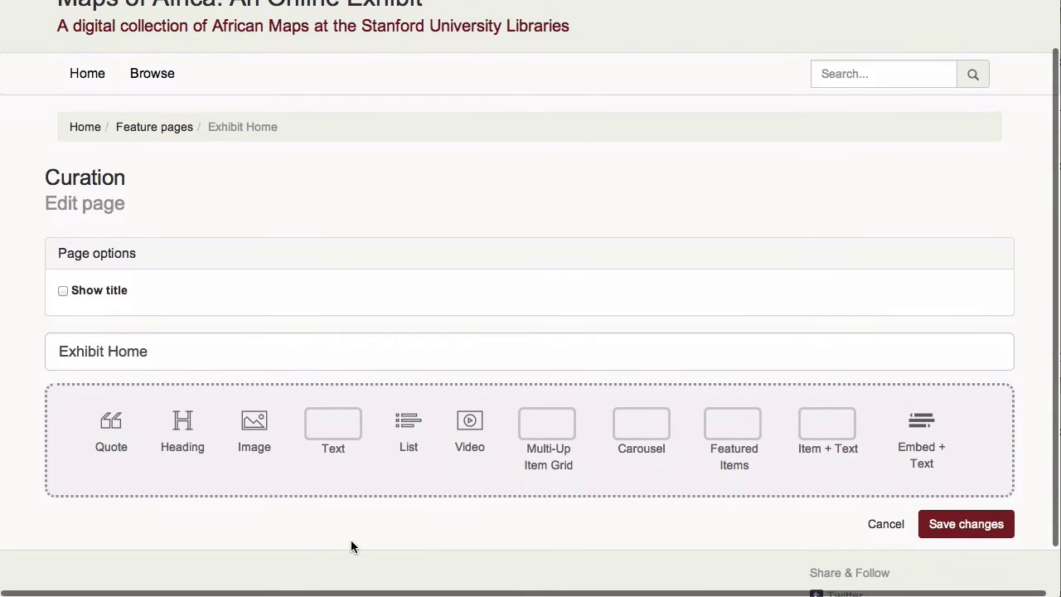
click(197, 439)
scroll(196, 437, down, 2)
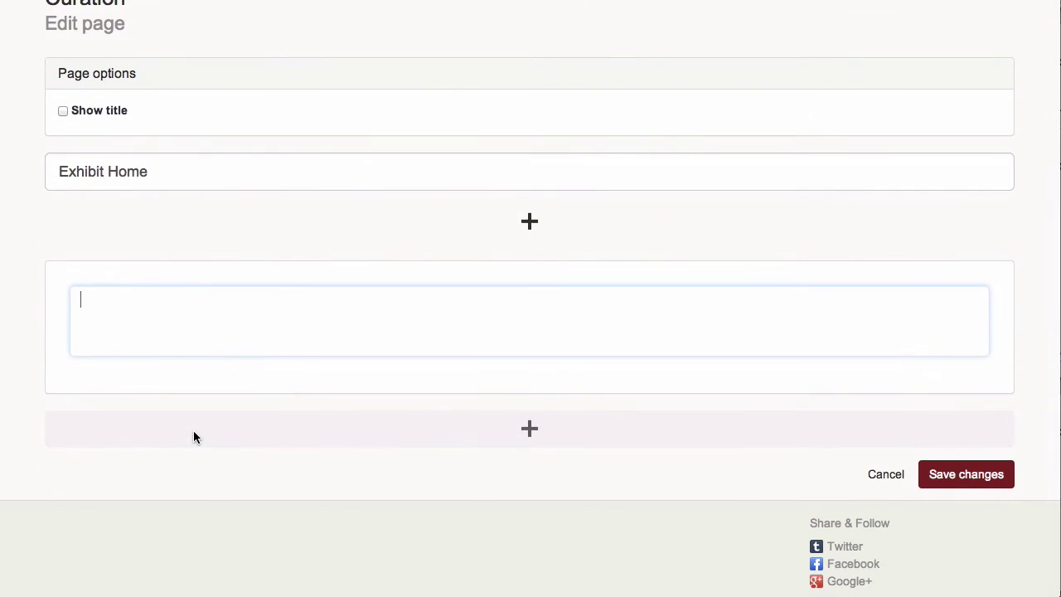
text(Introduction)
- Add a Text block with the pasted collection paragraph, bolding the map seller's name
click(524, 430)
click(338, 467)
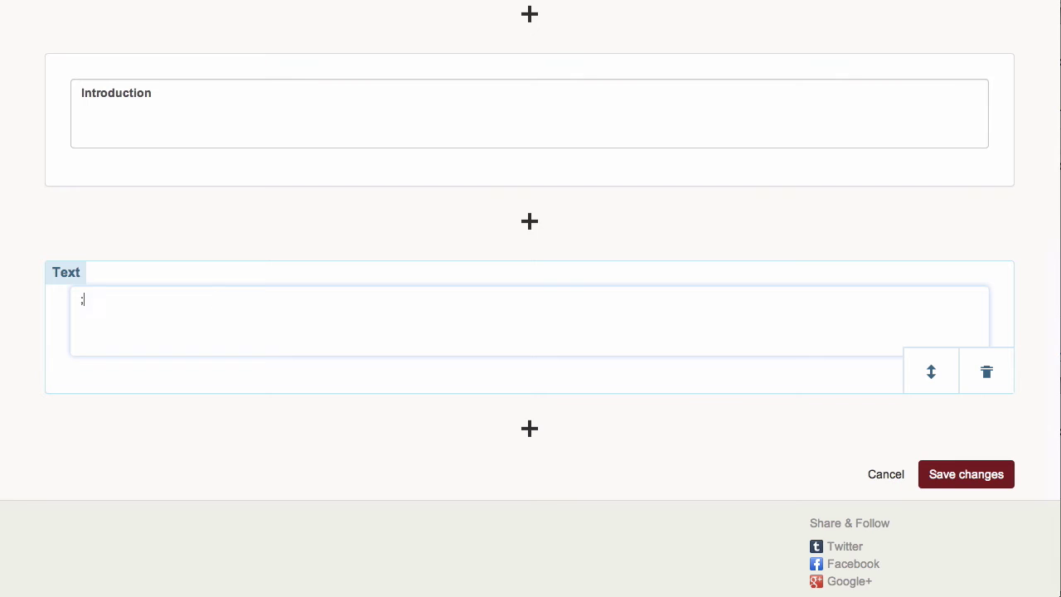
text(The Maps of Africa collection was built over many decades but its current strengths are largely buoyed by the 2001 acquisition of the Oscar I. Norwich Collection and the most recent purchase of maps from Caroline Batchelor. Acknowledgements for the acquisition of the Norwich collection are detailed on the Dr. Oscar I. Norwich Collections page. The staff at Stanford had significant roles in the processing, preservation, cataloging, digital reproduction and public services. Many thanks go to them for their collective work on this collection.)
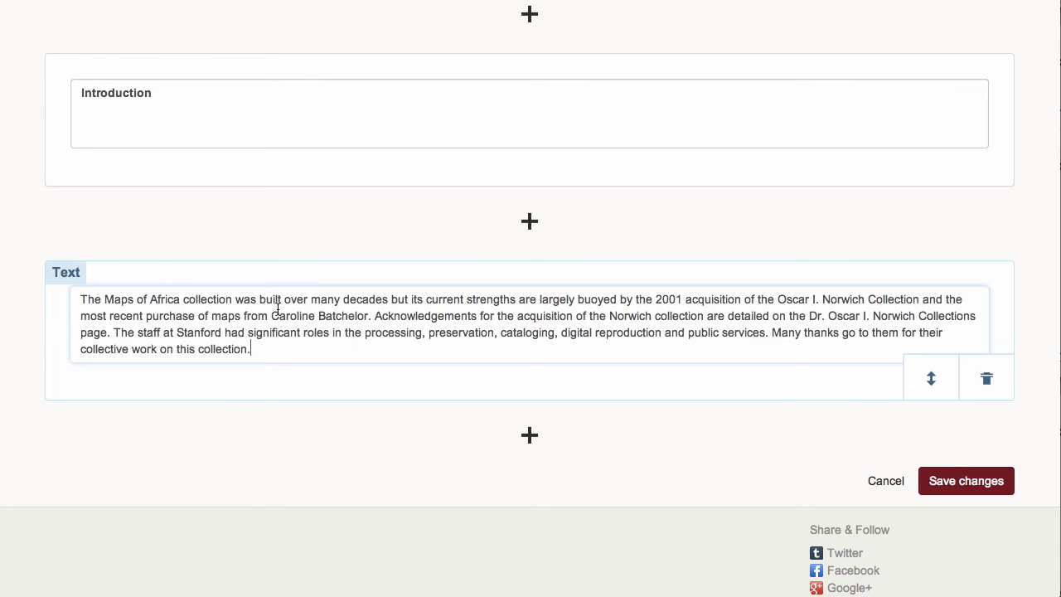
drag(286, 319, 340, 319)
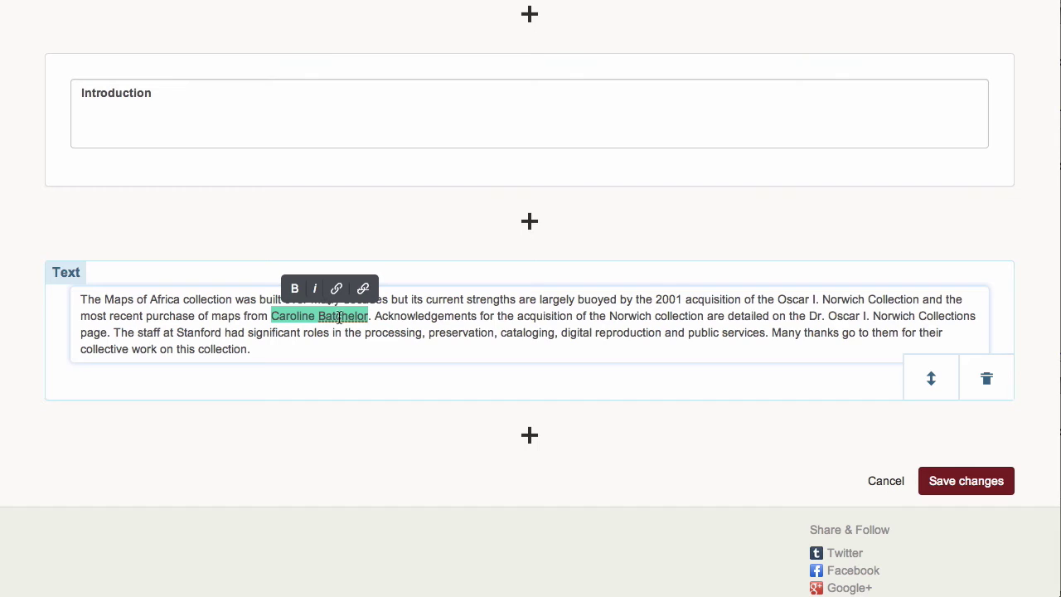
click(296, 289)
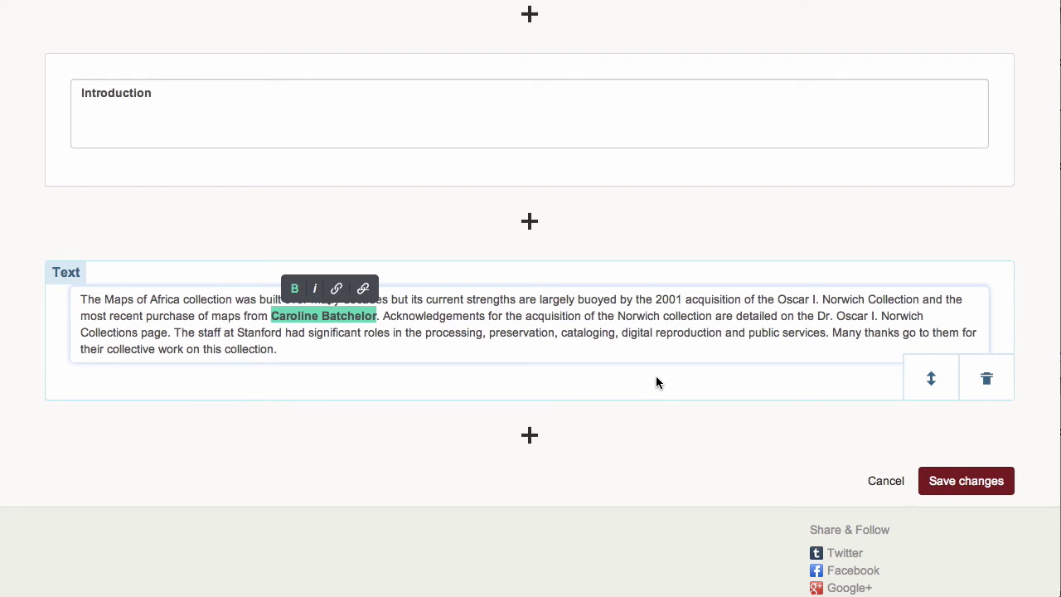
click(529, 435)
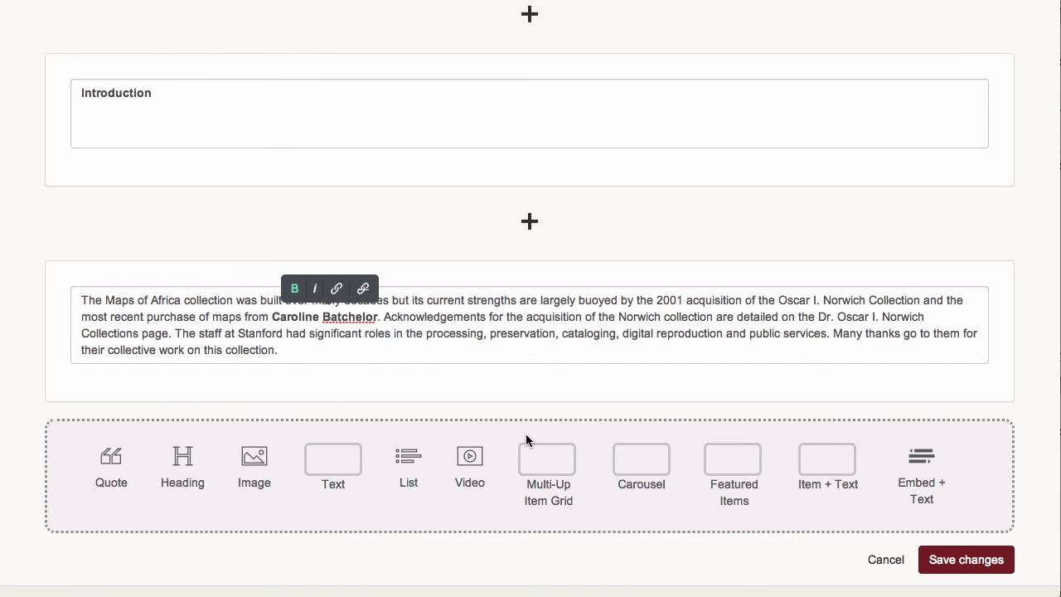
scroll(526, 434, down, 2)
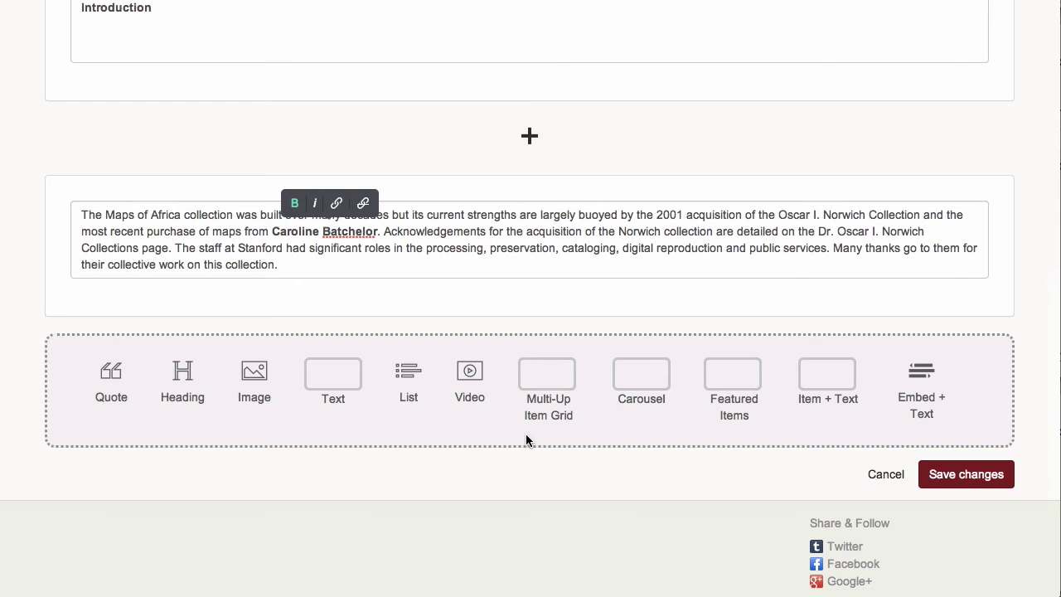
scroll(526, 438, down, 2)
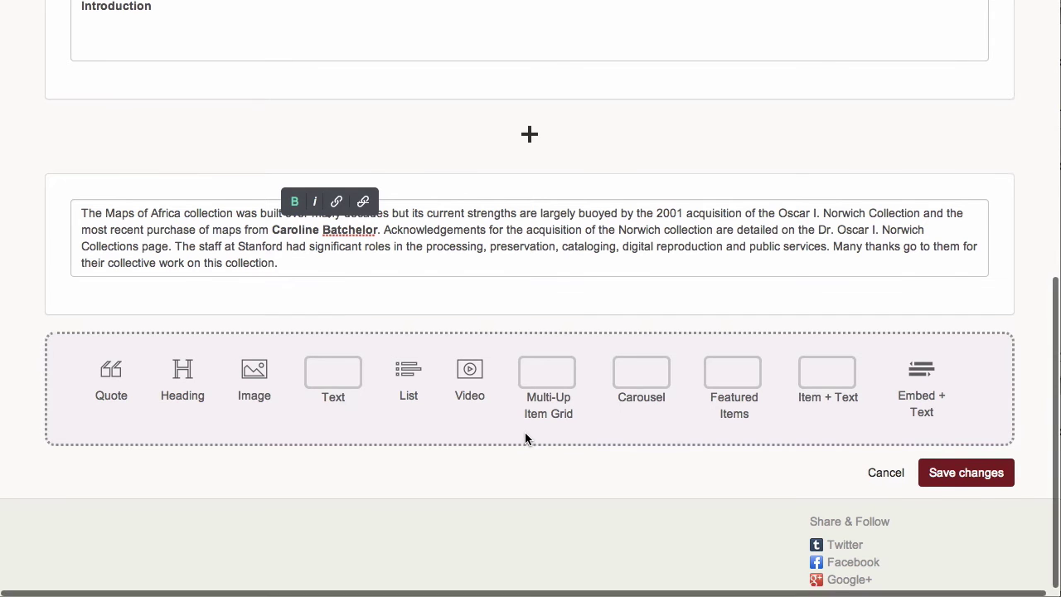
- Add an Item + Text block with the 'Africa arreglada…' map and the pasted collection paragraph
click(818, 377)
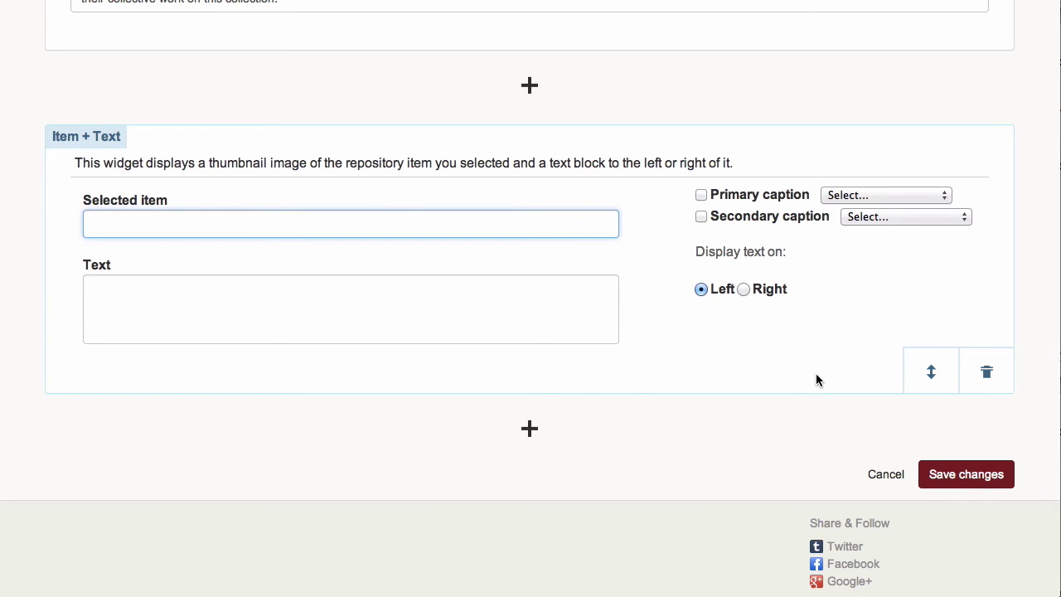
text(E)
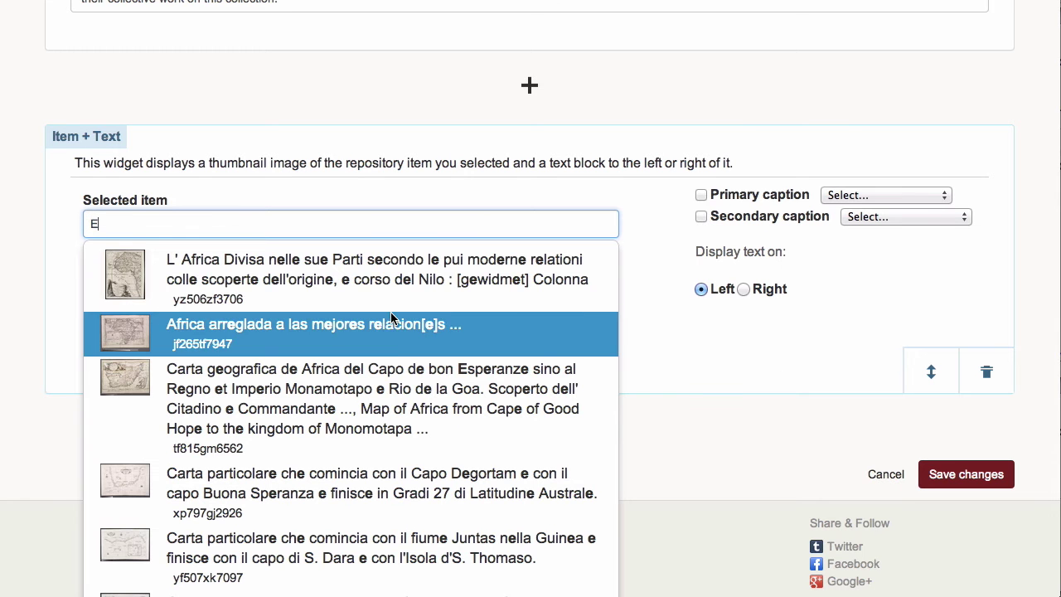
click(338, 316)
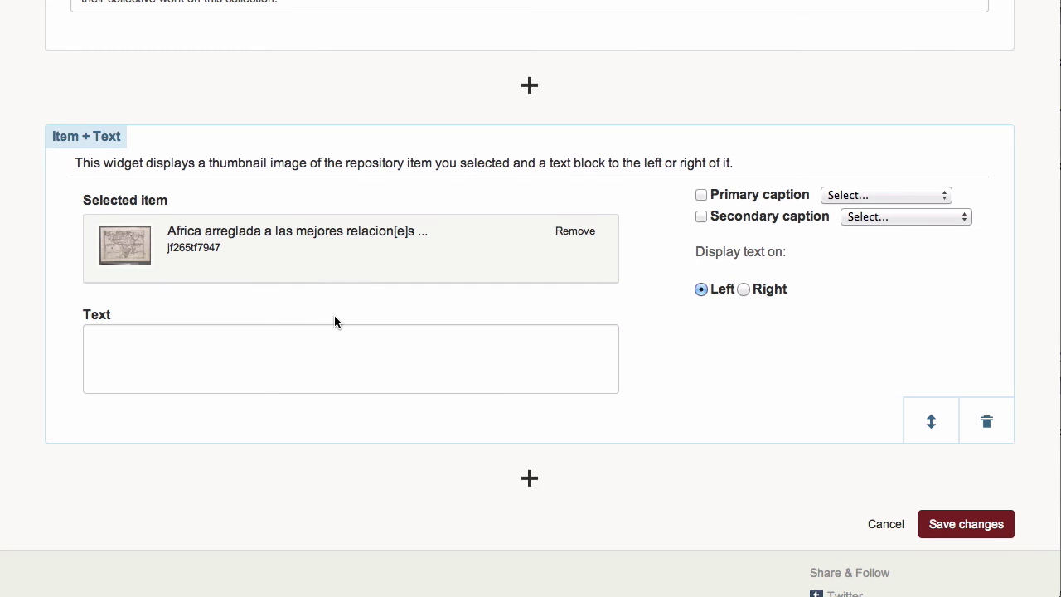
click(265, 346)
text(The Maps of Africa collection was built over many decades but its current strengths are largely buoyed by the 2001 acquisition of the Oscar I. Norwich Collection and the most recent purchase of maps from Caroline Batchelor. Acknowledgements for the acquisition of the Norwich collection are detailed on the Dr. Oscar I. Norwich Collections page. The staff at Stanford had significant roles in the processing, preservation, cataloging, digital reproduction and public services. Many thanks go to them for their collective work on this collection.)
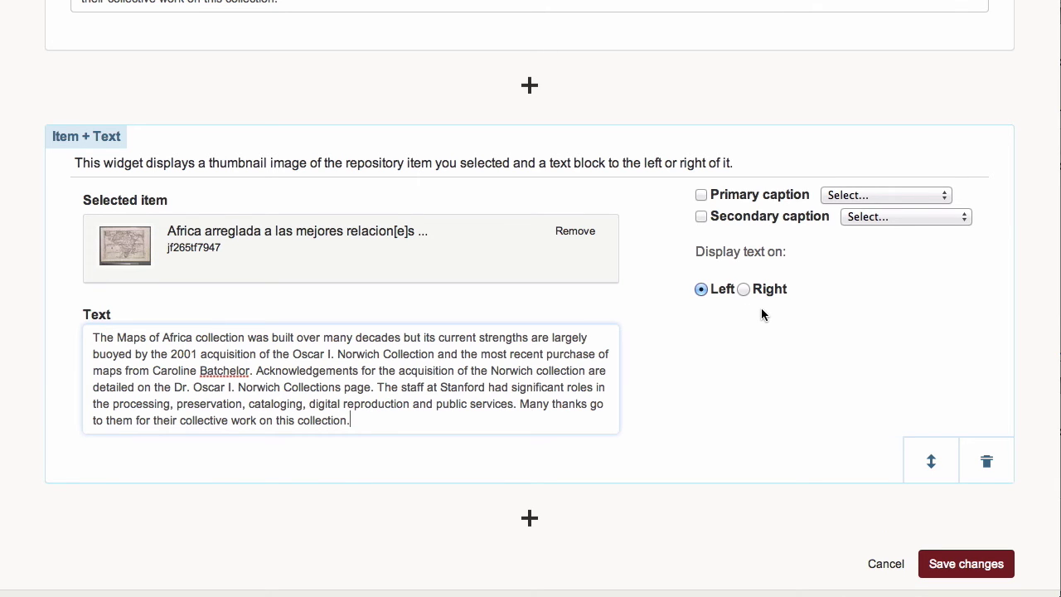
- Place the block's text on the right and caption the item with its Title
click(744, 288)
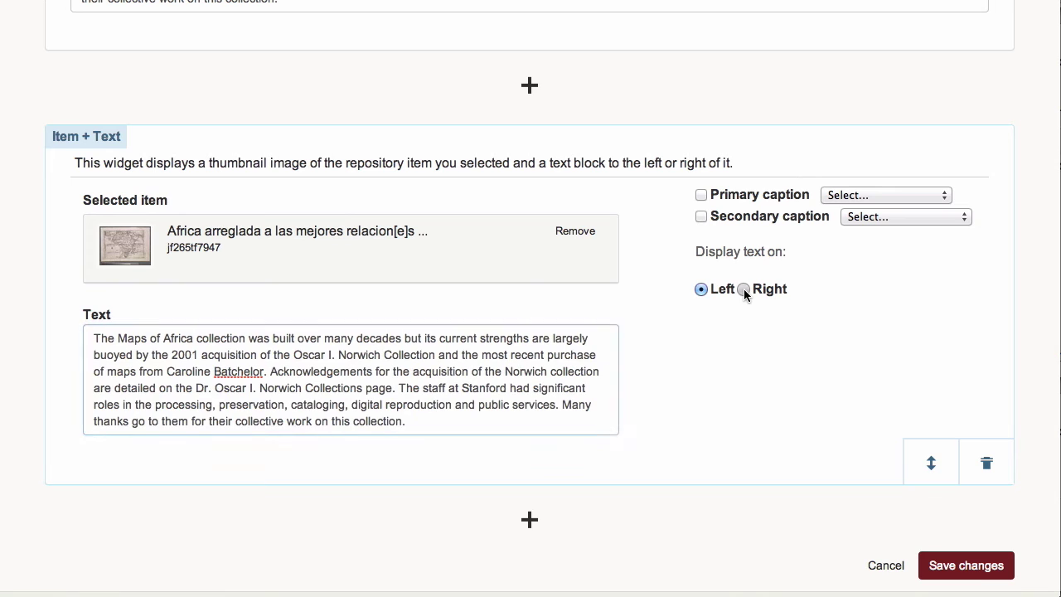
click(701, 195)
click(840, 199)
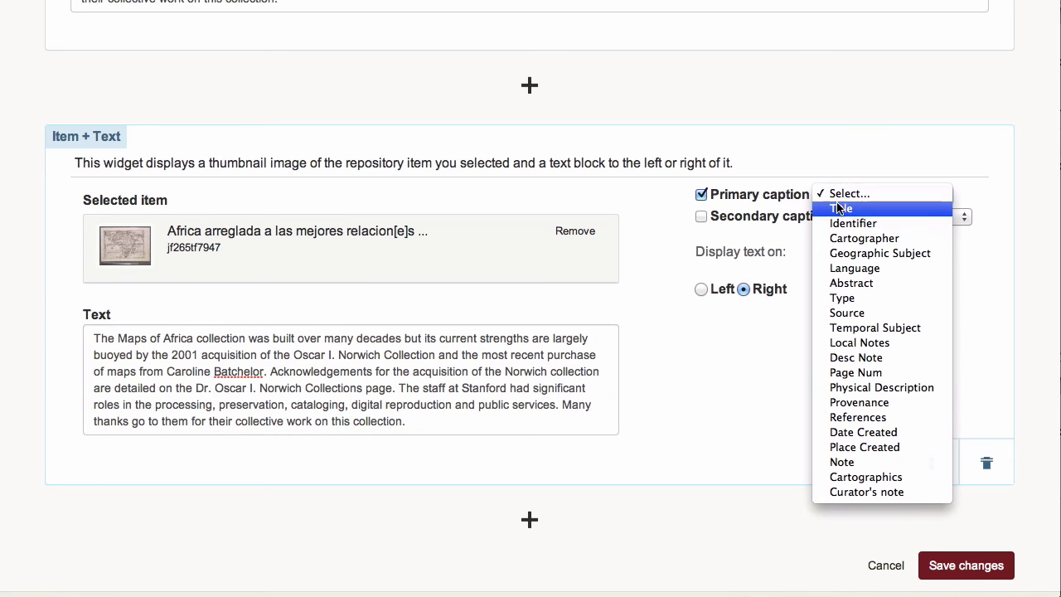
click(839, 208)
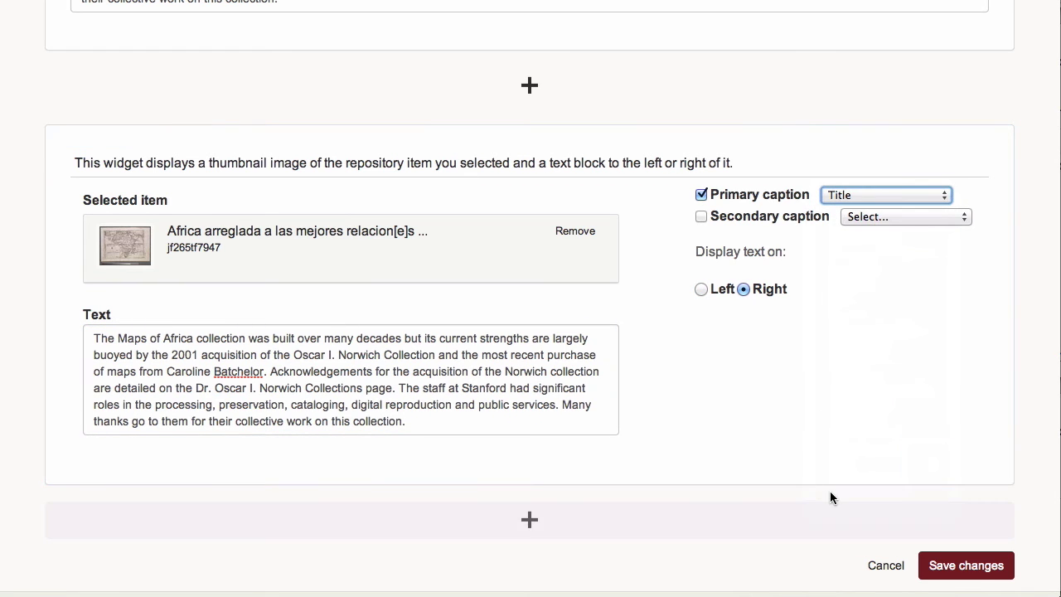
scroll(831, 492, down, 3)
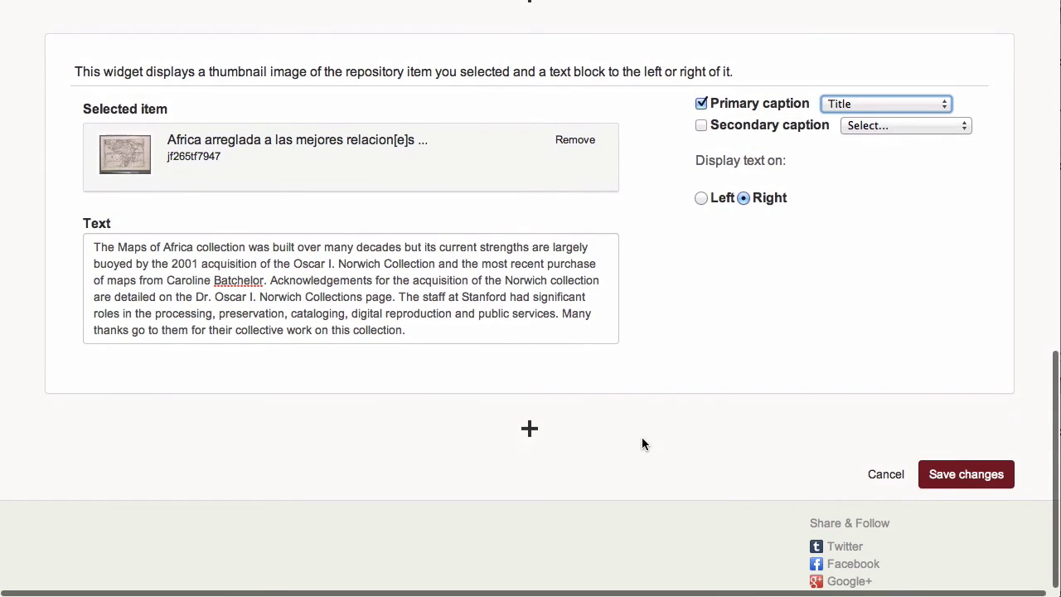
click(545, 430)
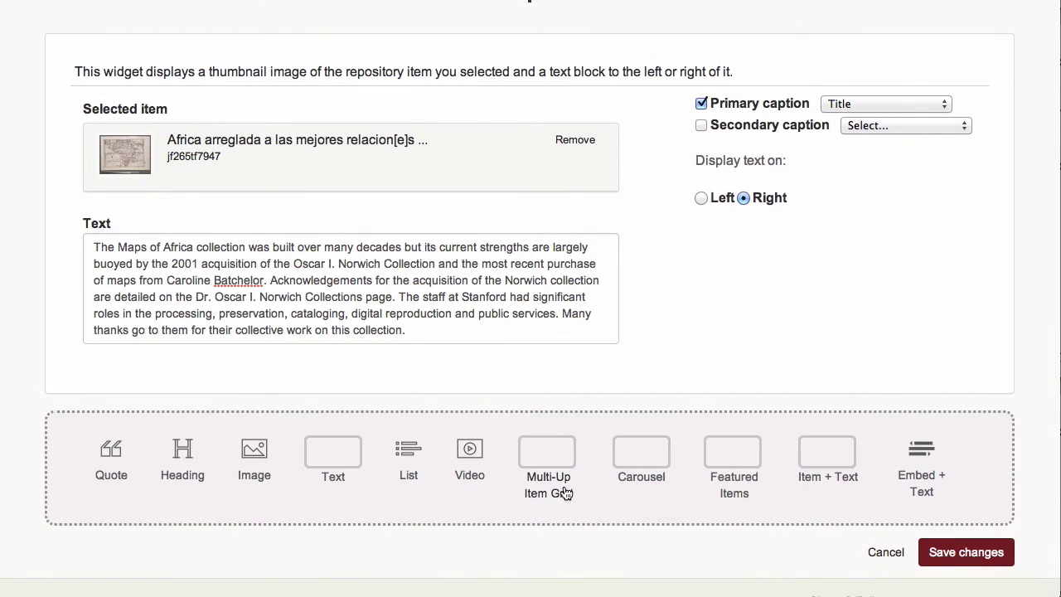
- Add a Multi-Up Item Grid with the Egypt and Nubia, Cape of Good Hope and L' Africa Divisa maps
click(558, 455)
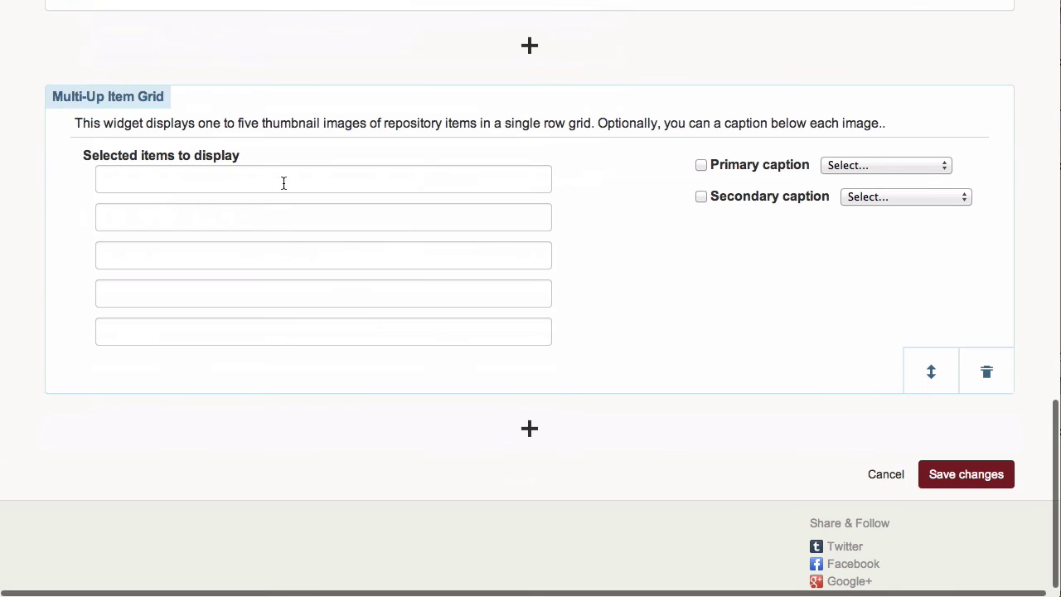
click(279, 180)
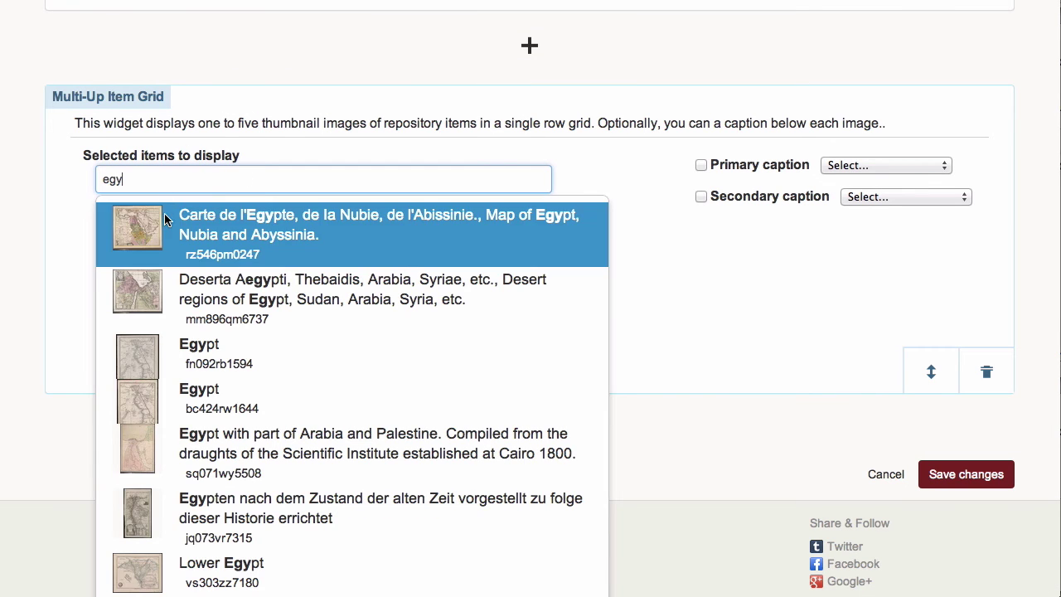
click(166, 221)
click(153, 272)
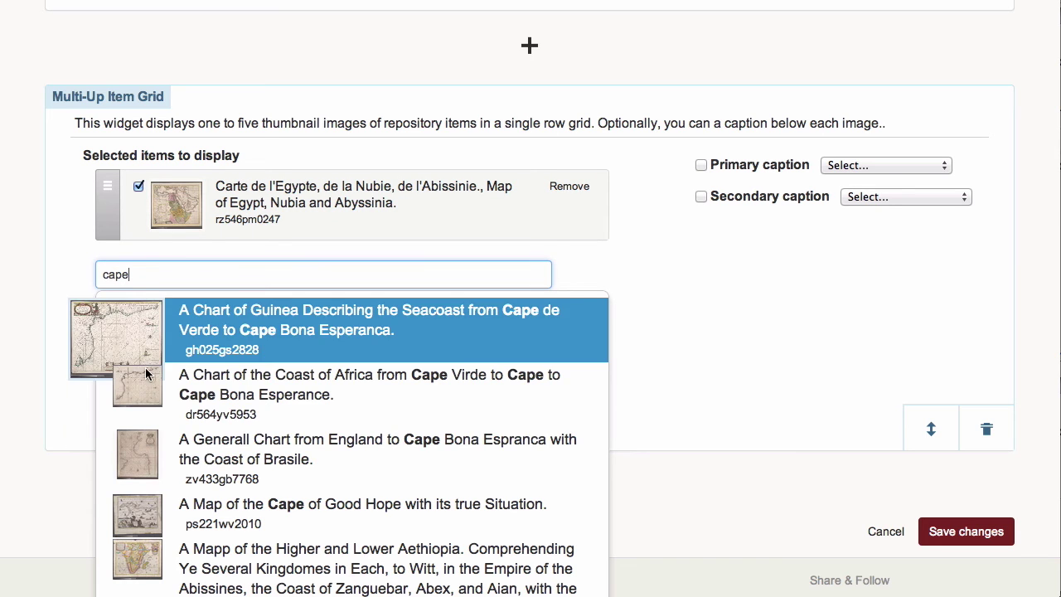
click(136, 514)
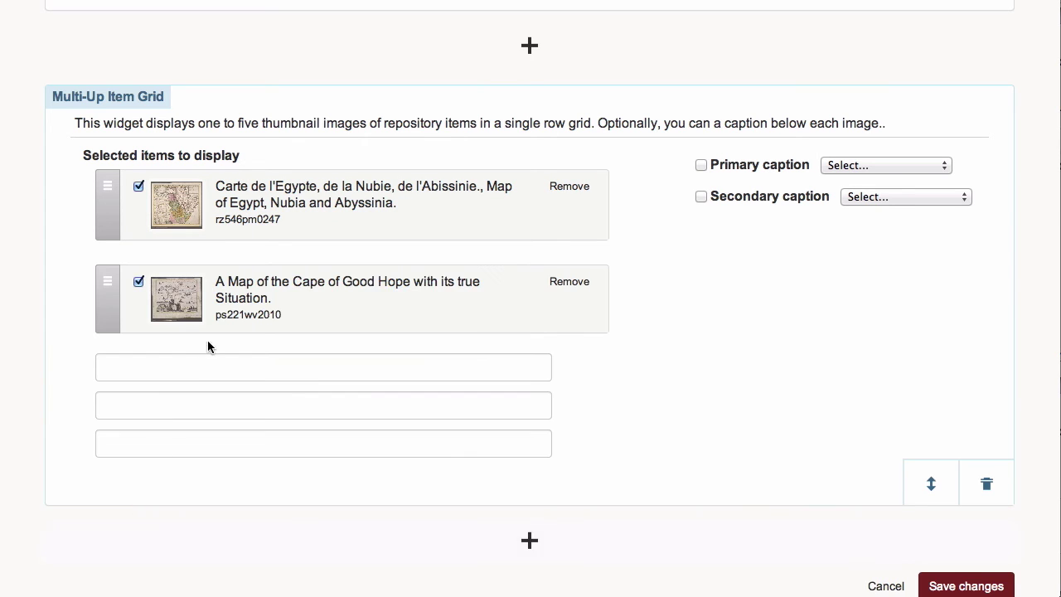
click(199, 363)
text(n)
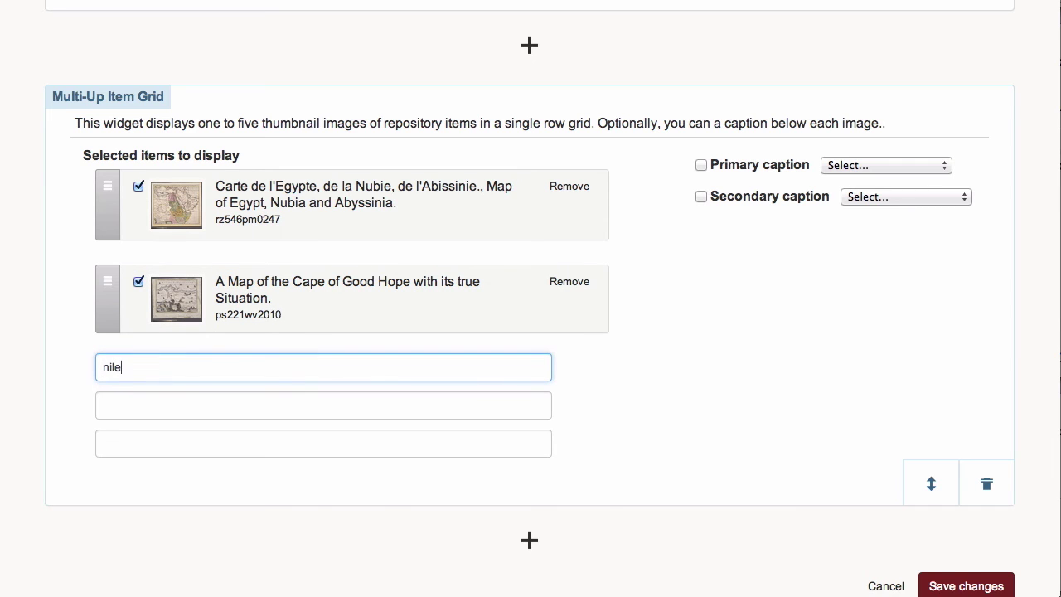
text(ile)
click(181, 399)
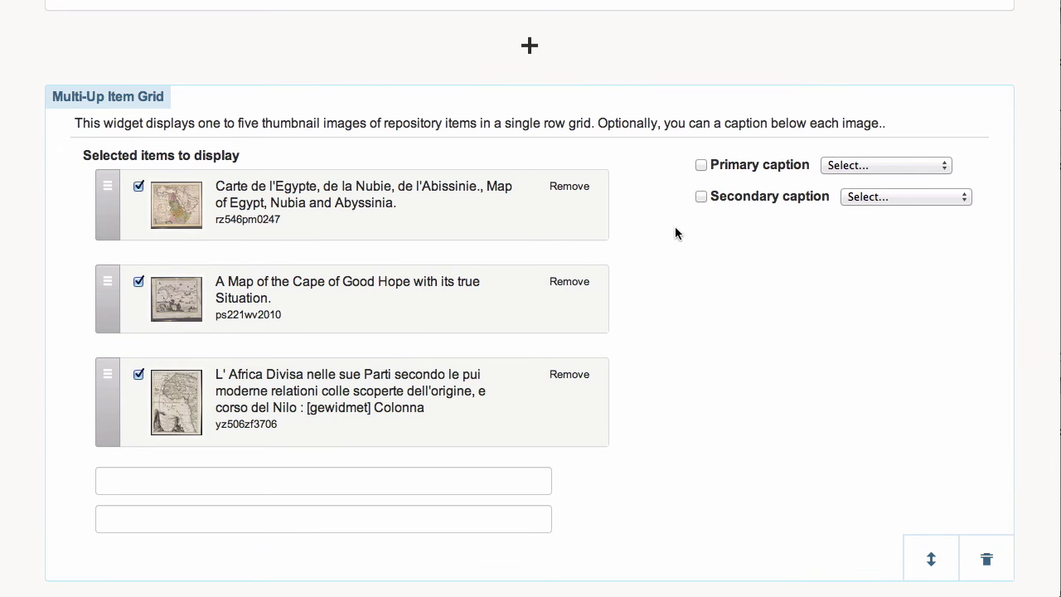
- Caption each grid image with its Title and save the home page changes
click(701, 168)
click(826, 170)
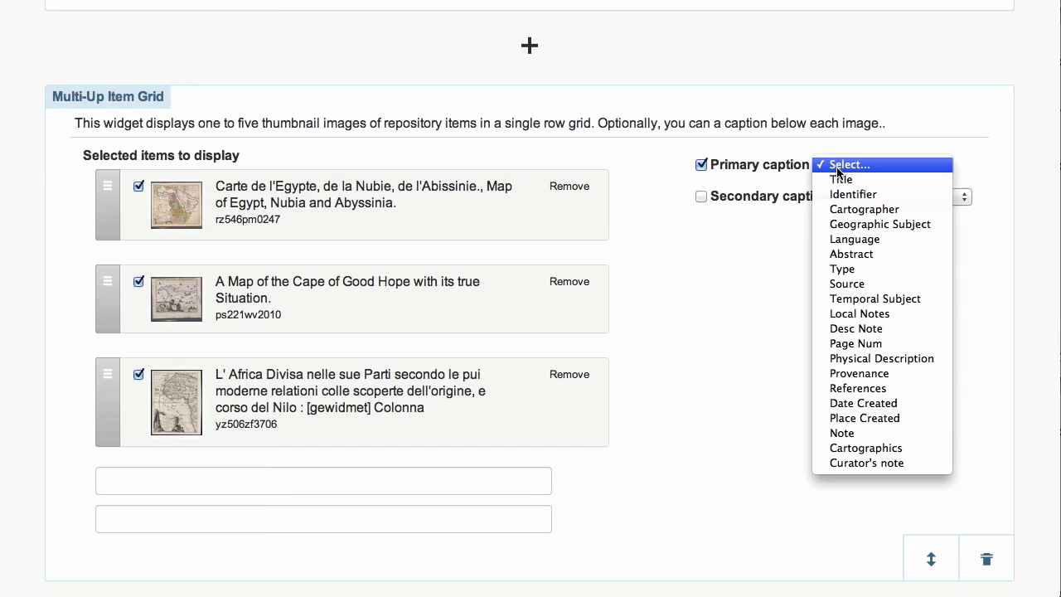
click(839, 181)
scroll(826, 418, down, 5)
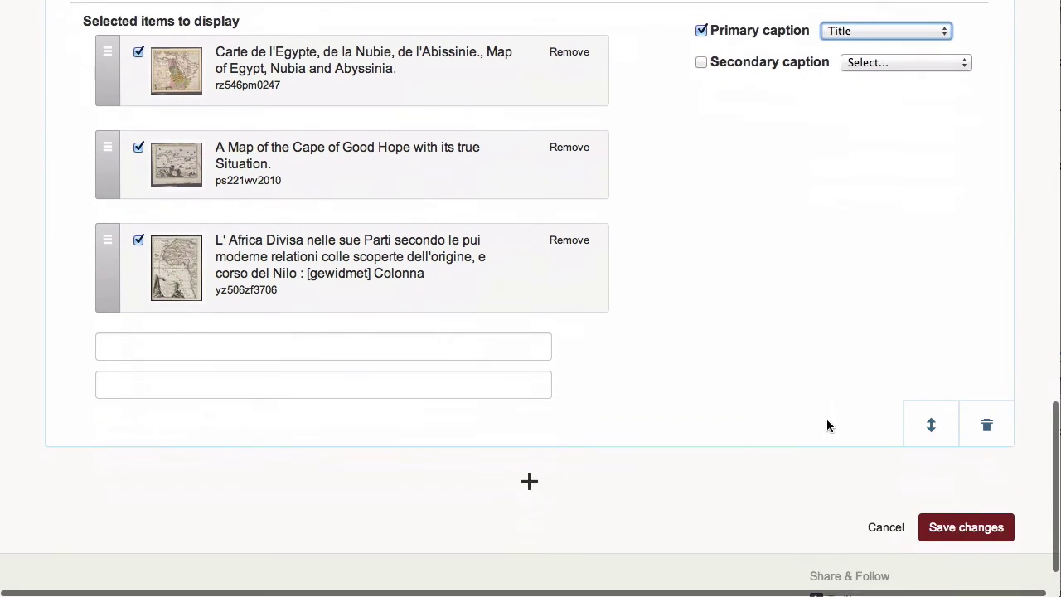
click(943, 475)
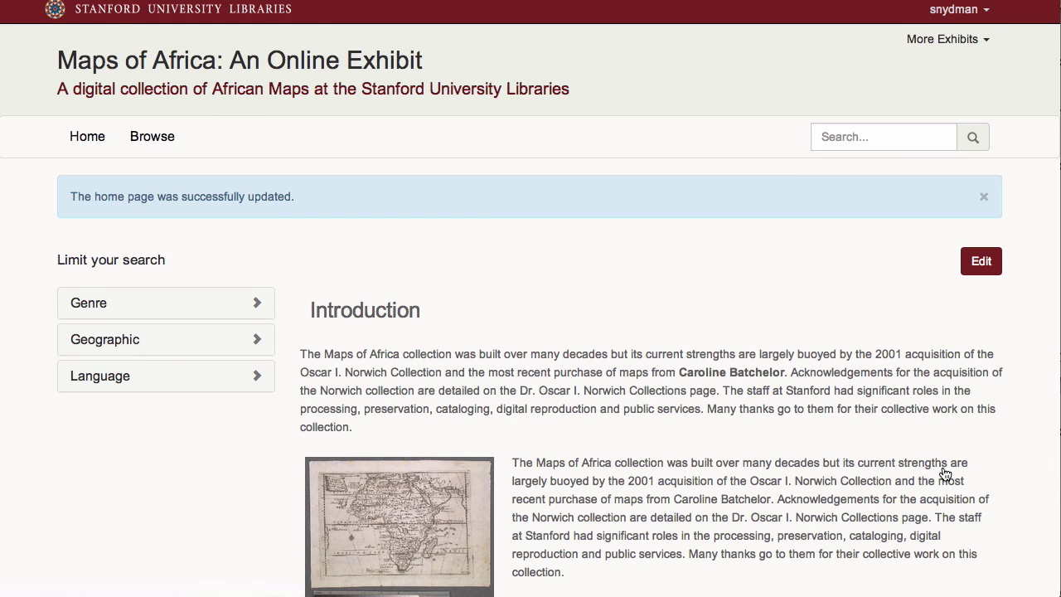
- Review the updated home page's three-map title-captioned grid, then open the account menu
scroll(945, 474, down, 5)
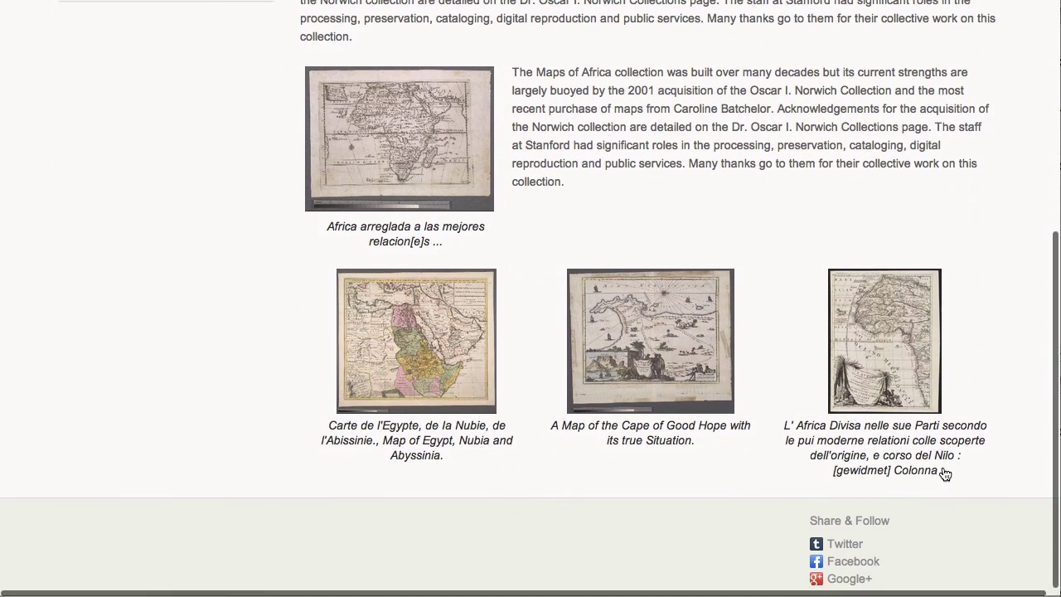
scroll(945, 474, up, 5)
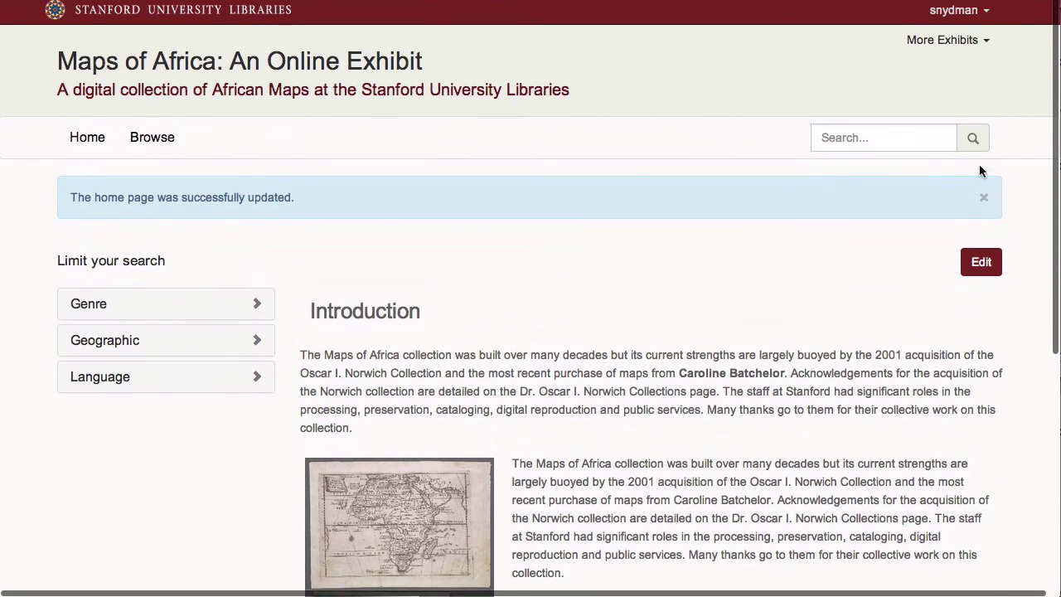
click(972, 10)
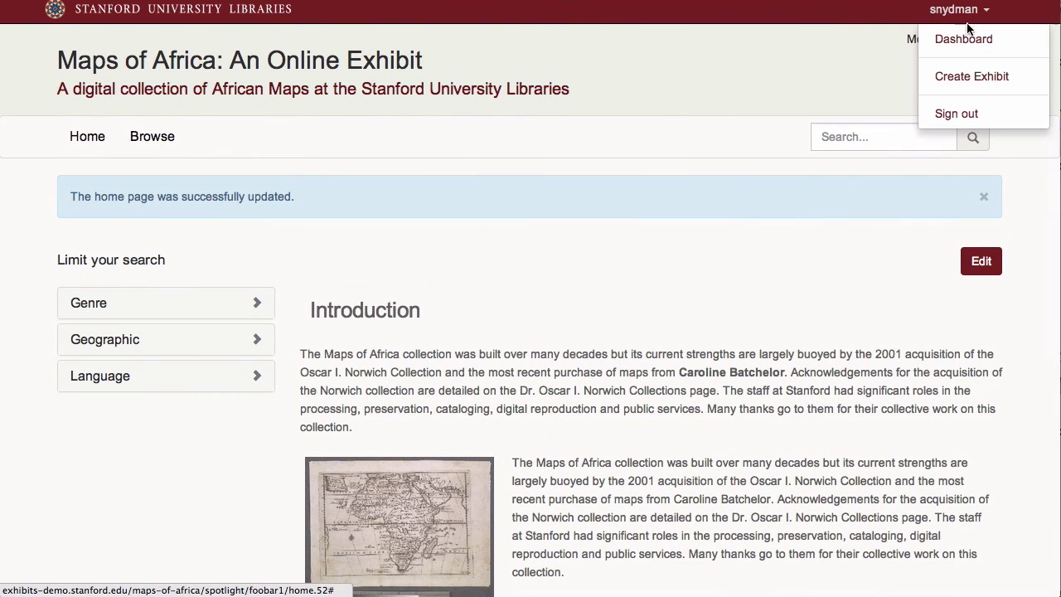
- From the Dashboard's Feature pages, create a feature page titled 'The Maps of Nicholas Sanson'
click(965, 39)
scroll(416, 304, down, 3)
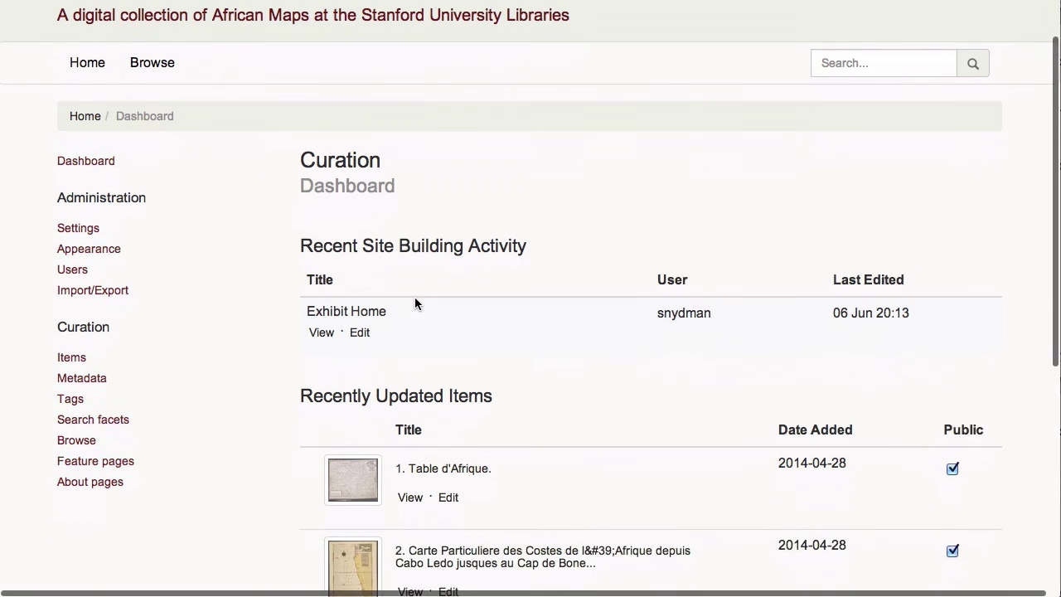
click(115, 434)
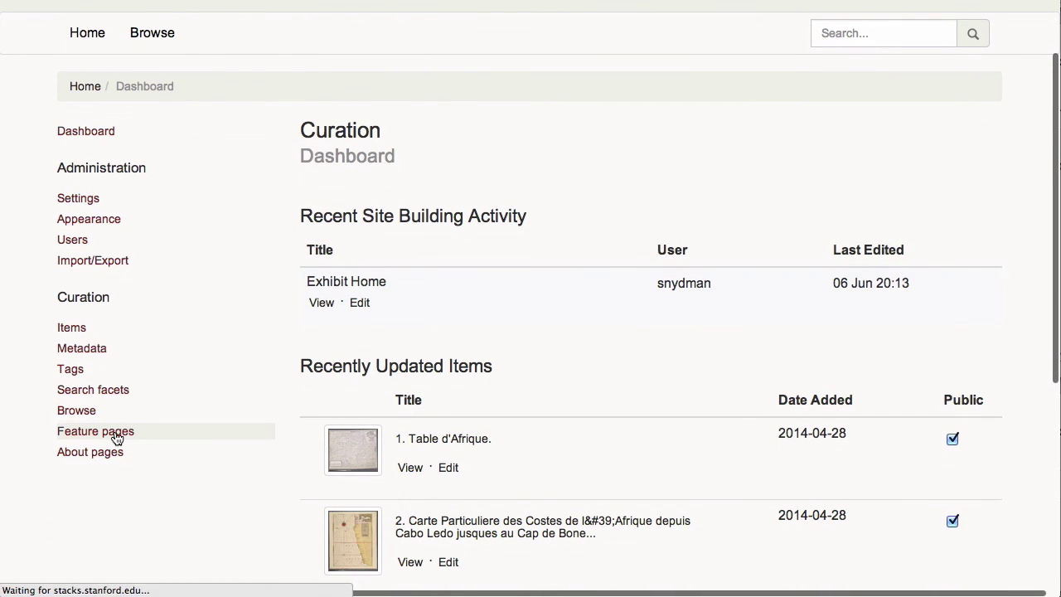
click(358, 463)
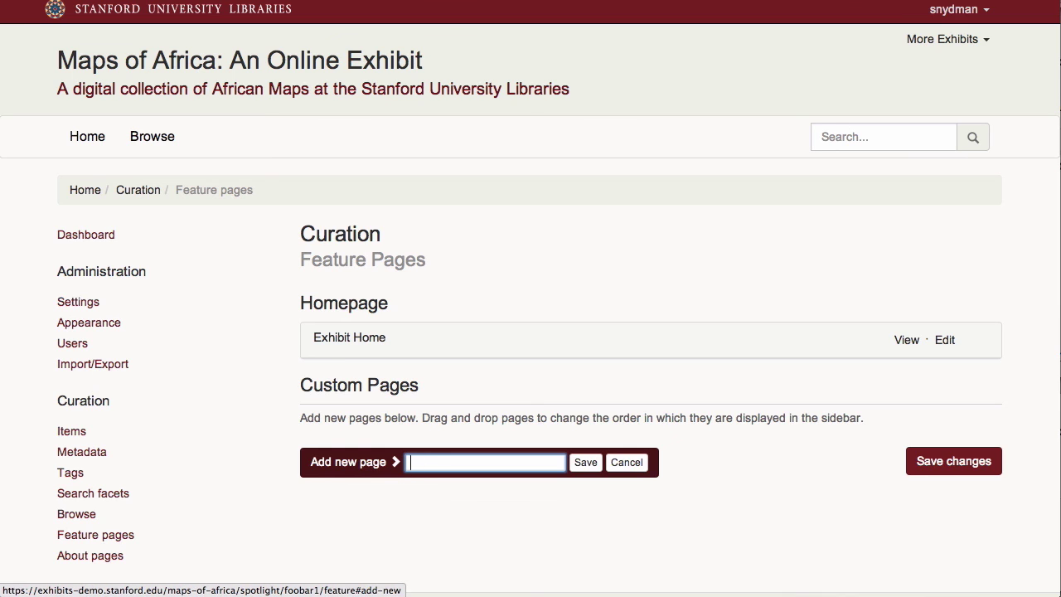
key(BackSpace)
key(BackSpace)
click(561, 481)
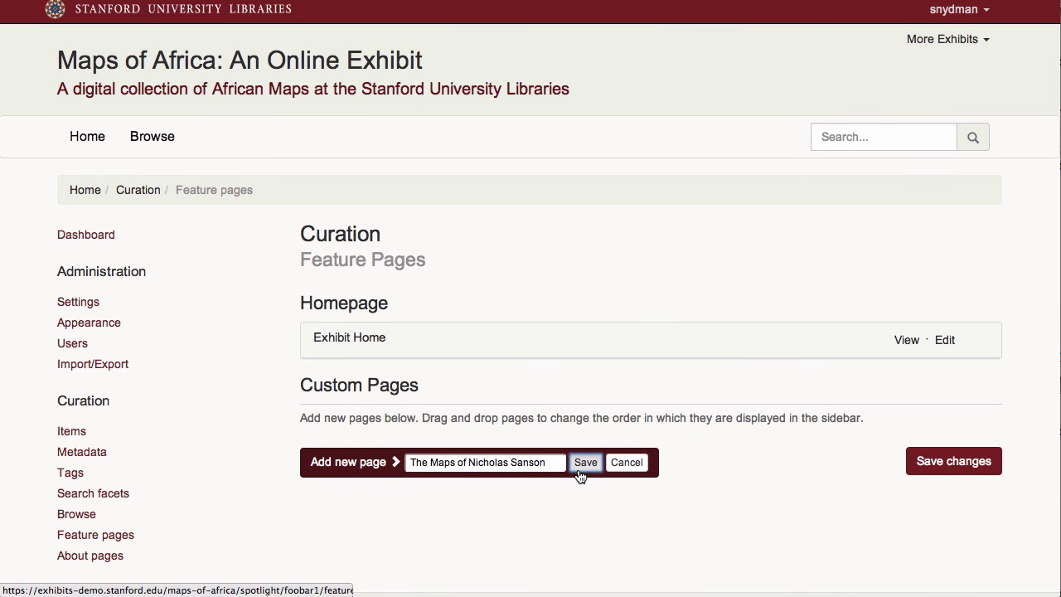
click(580, 475)
- Add 'The Cape of Good Hope' feature page, publish the feature pages and save
click(398, 571)
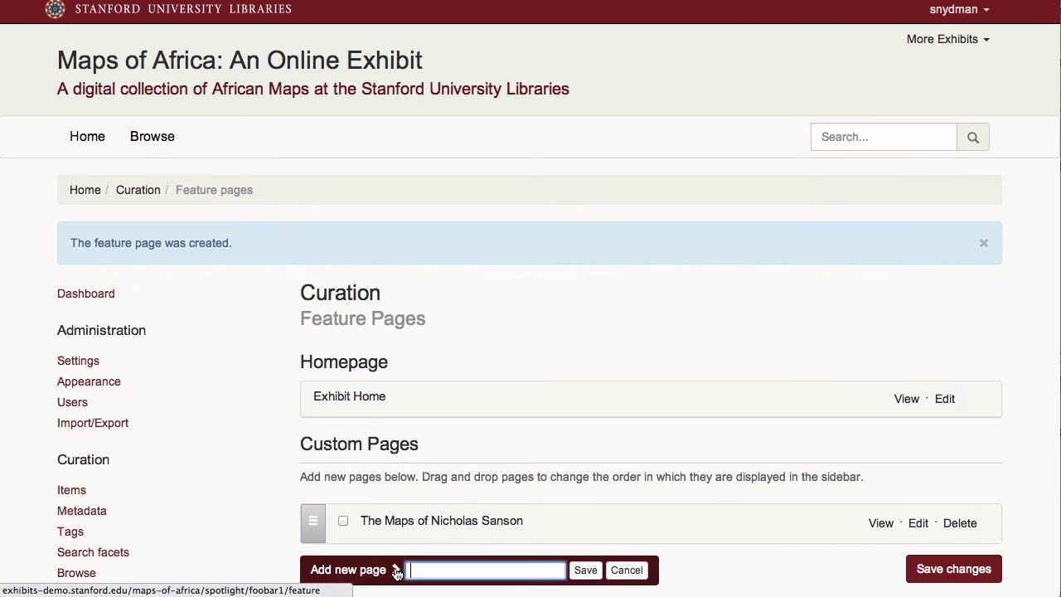
text(T)
key(Down)
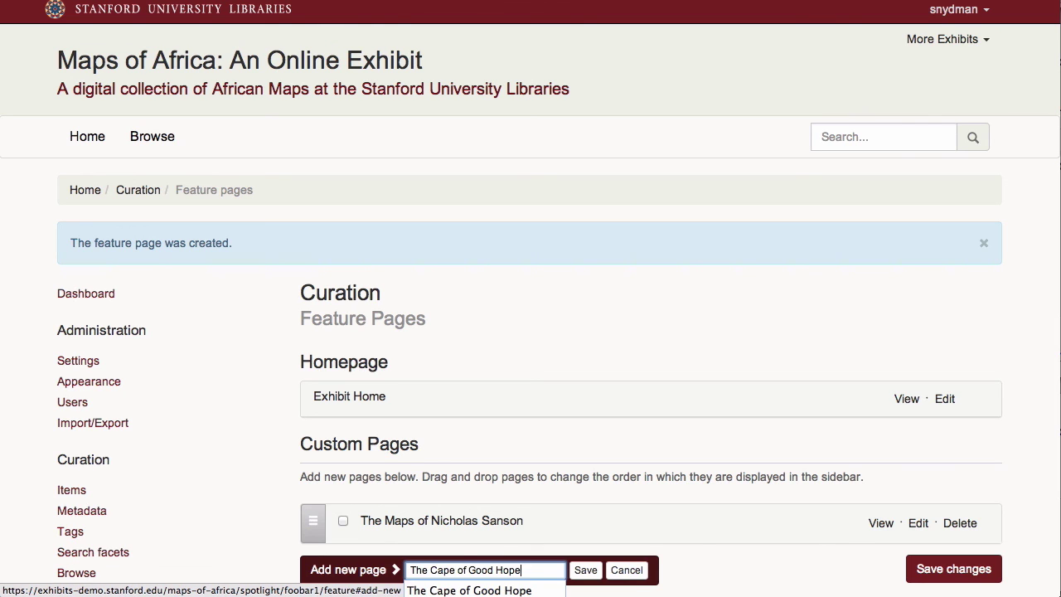
click(597, 573)
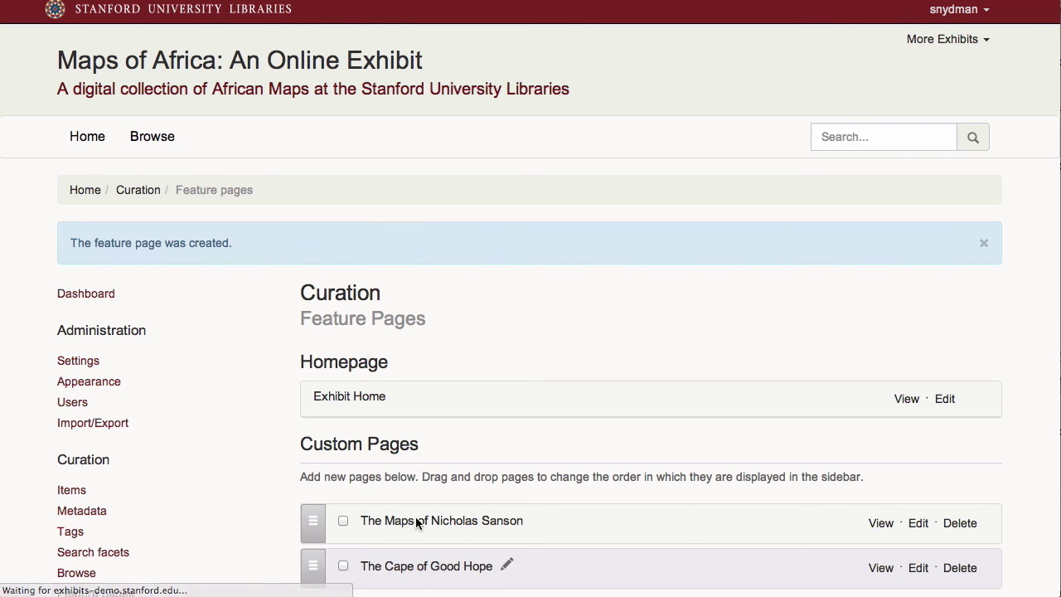
click(343, 522)
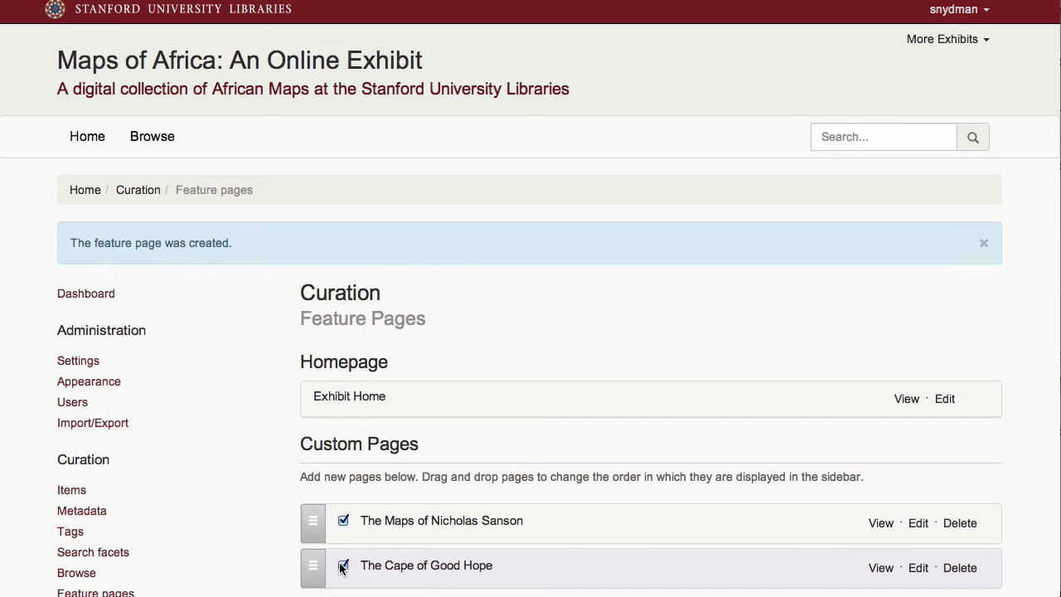
scroll(340, 568, down, 3)
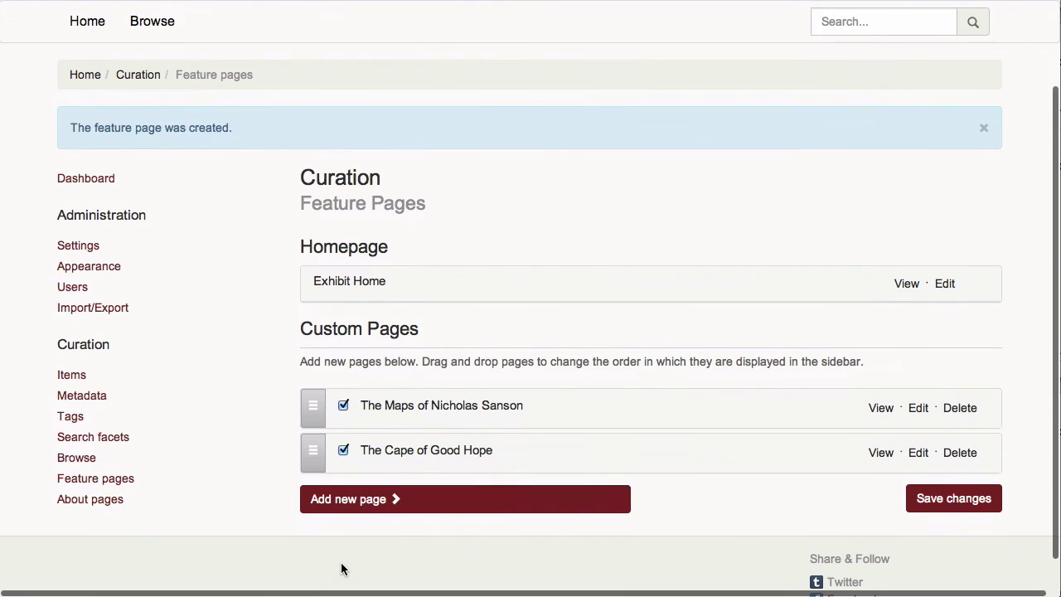
click(947, 505)
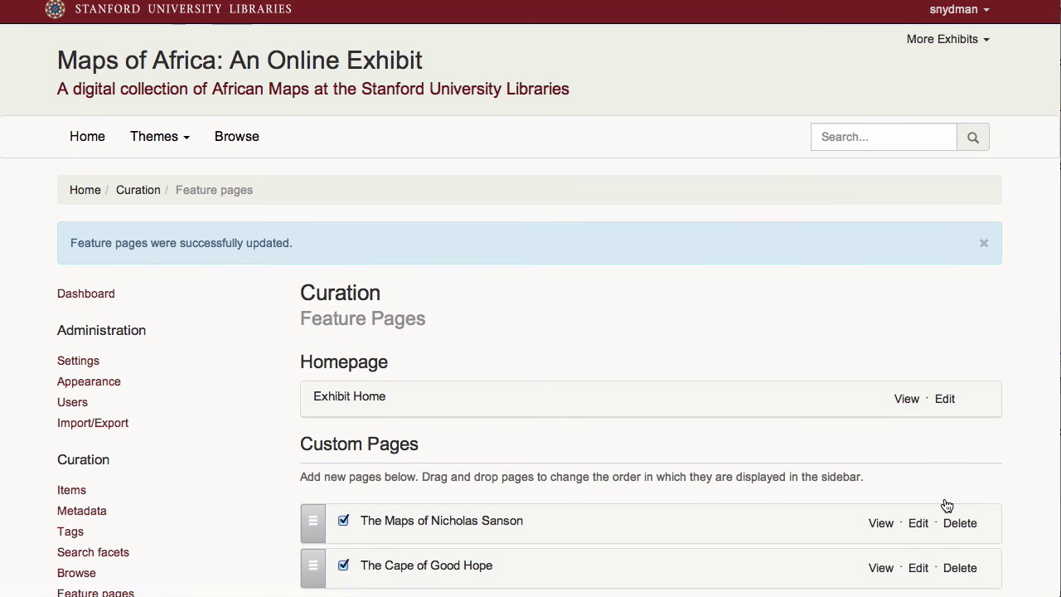
scroll(947, 505, down, 2)
- In About pages, create an about page named 'Acknowledgements'
click(349, 542)
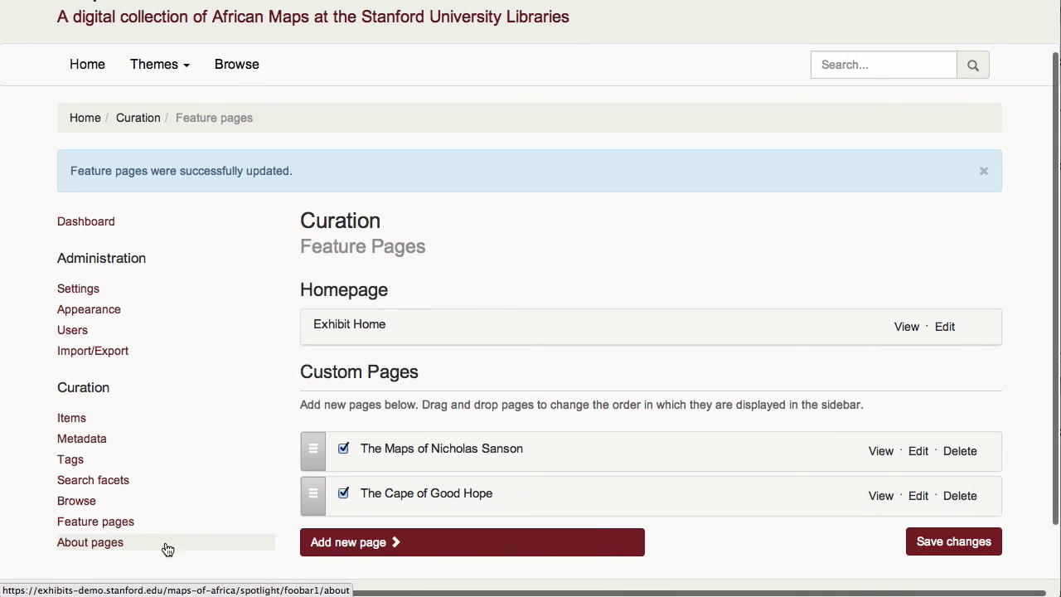
click(109, 543)
click(362, 387)
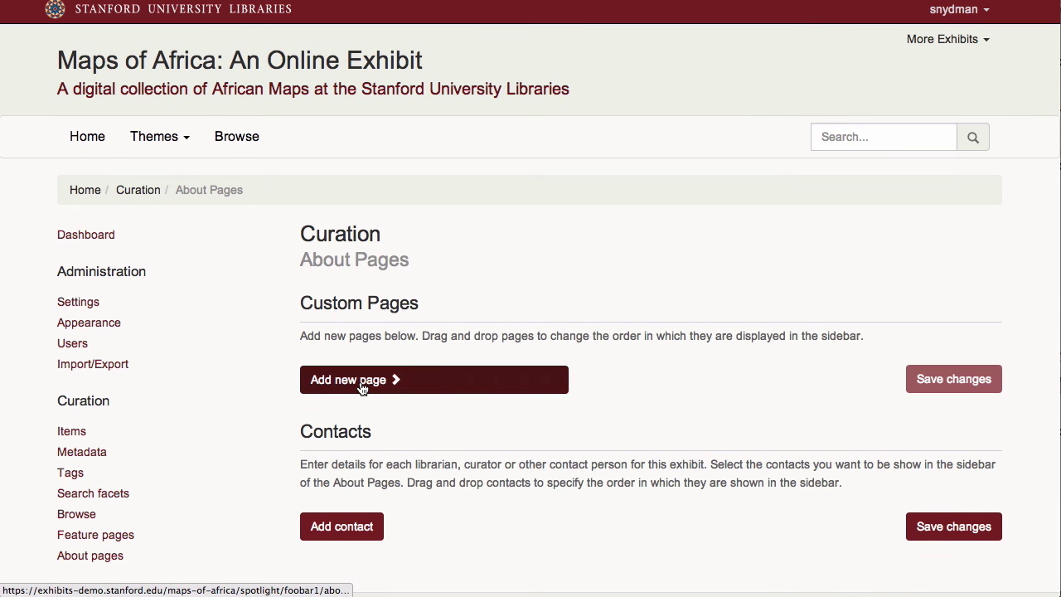
text(ac)
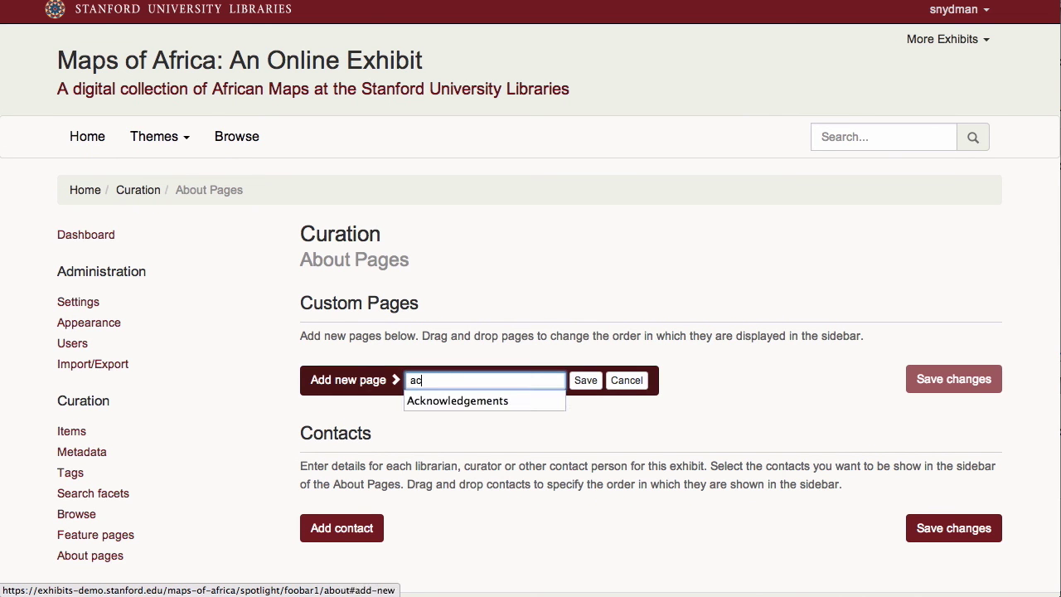
key(BackSpace)
key(BackSpace)
text(Acknowledgements)
click(586, 381)
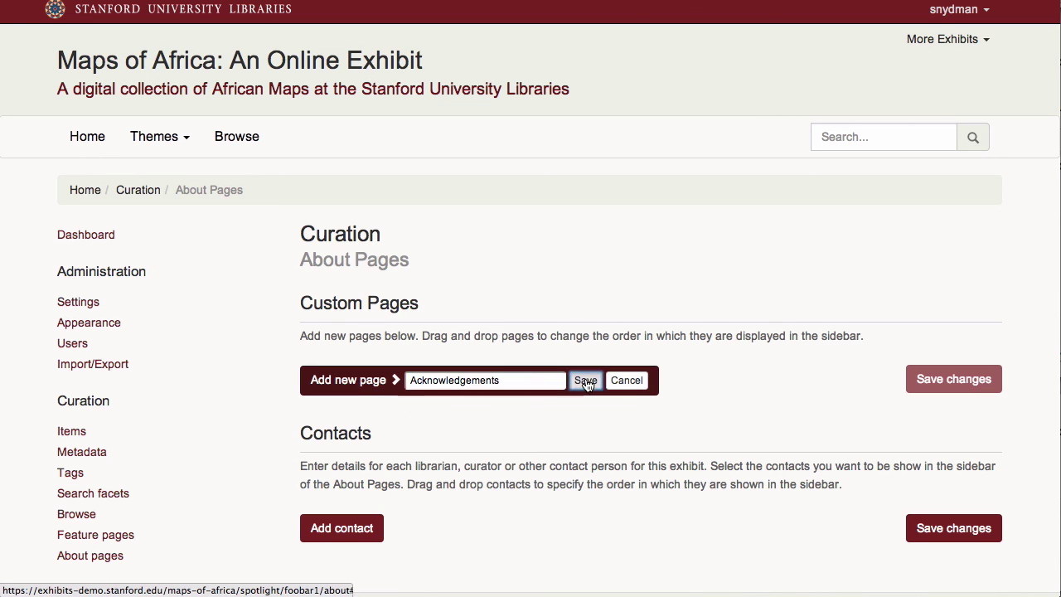
- Add an 'Other Resources' about page, publish and save both, then return to the home page
click(380, 490)
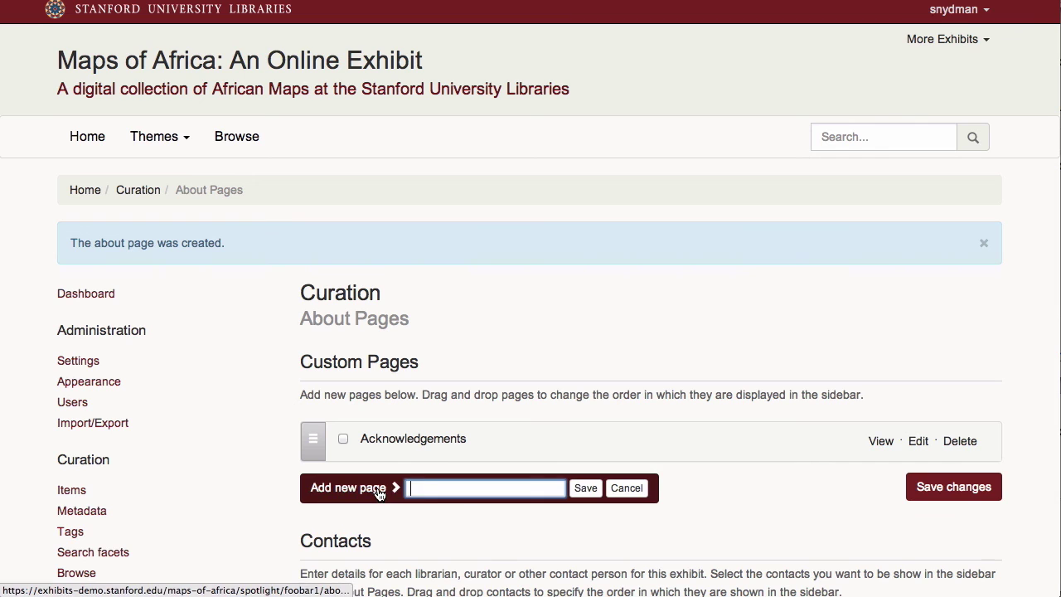
text(Other Resources)
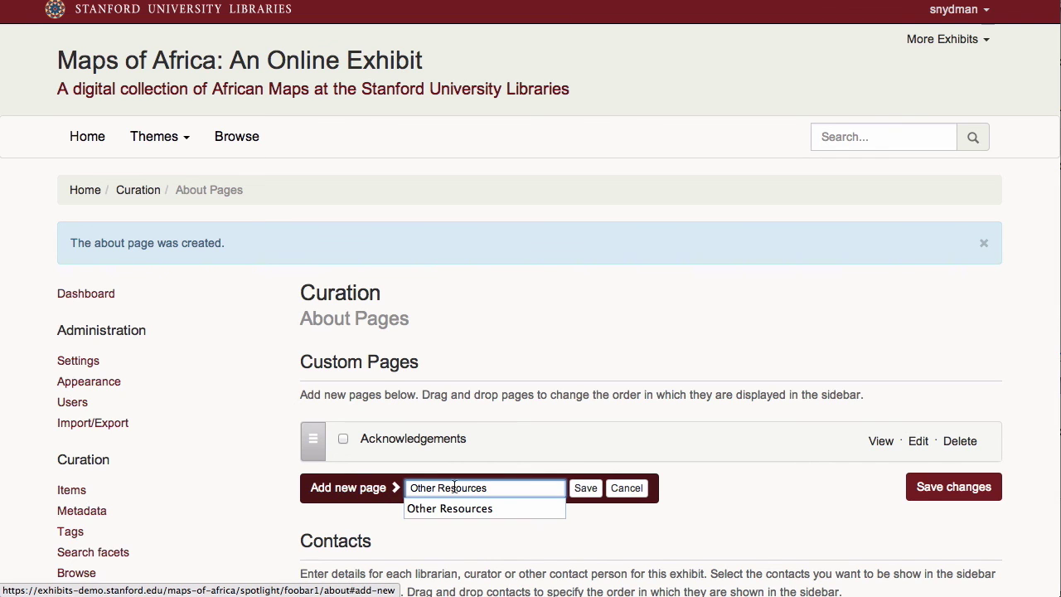
click(585, 489)
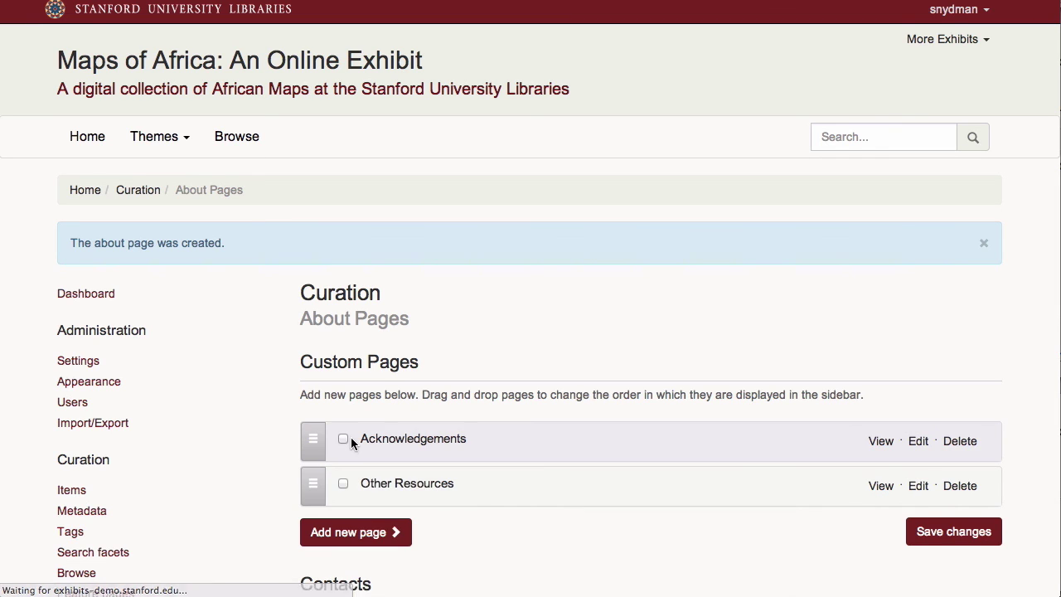
click(344, 438)
click(343, 485)
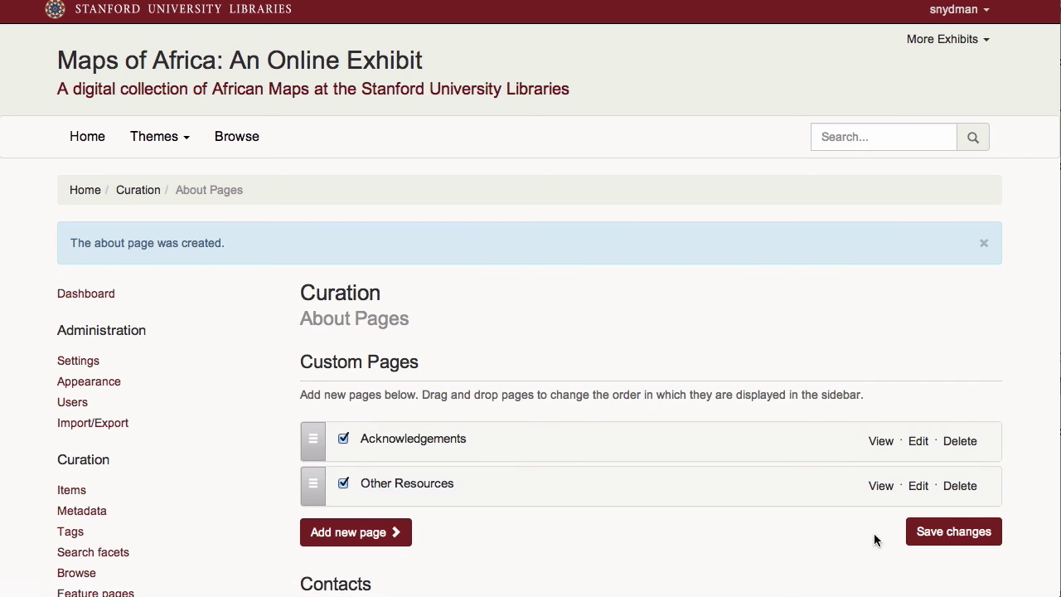
click(934, 534)
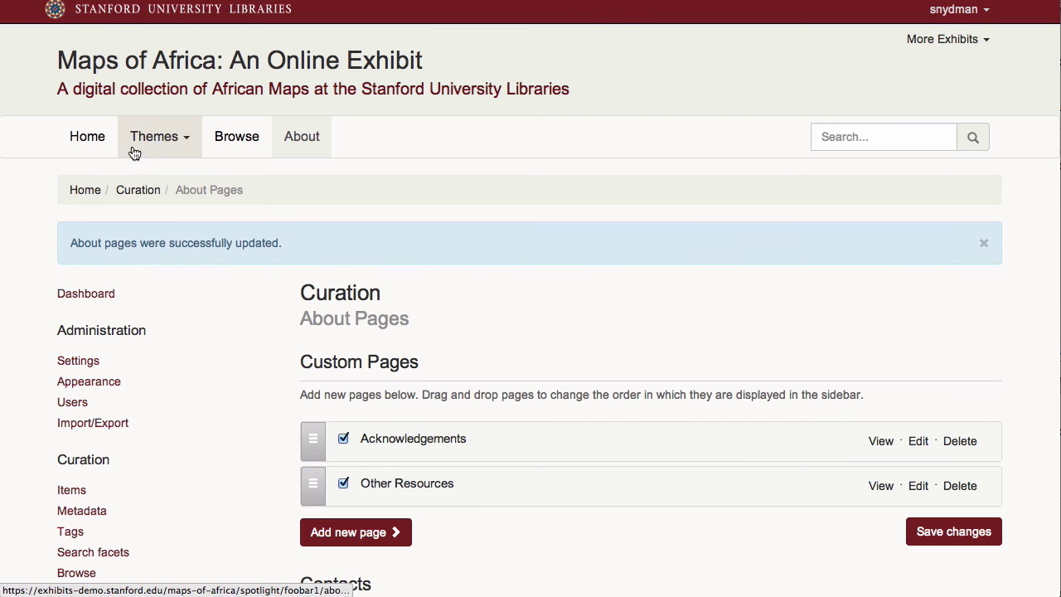
click(84, 139)
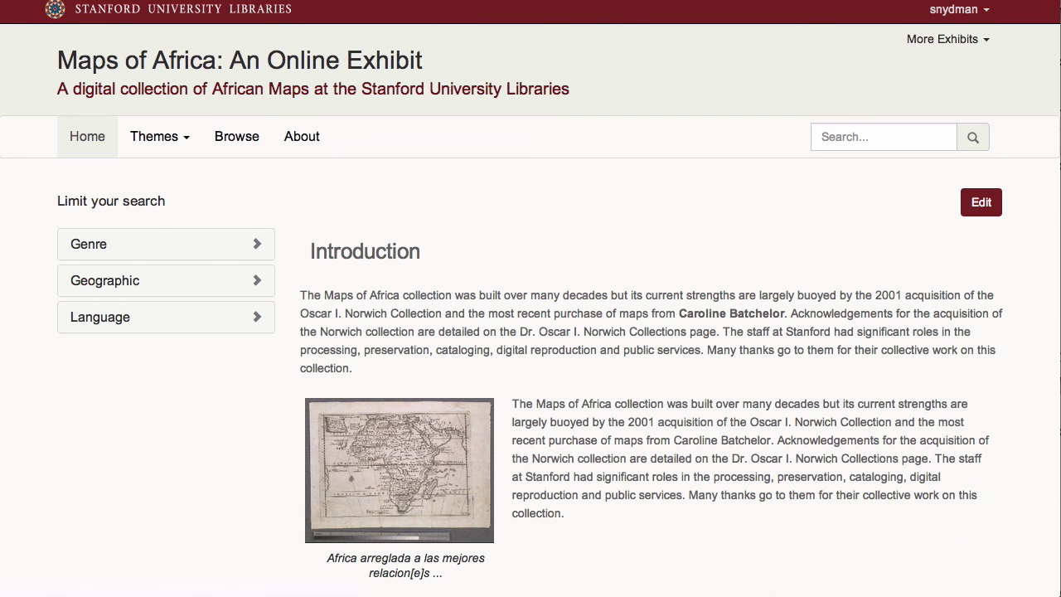